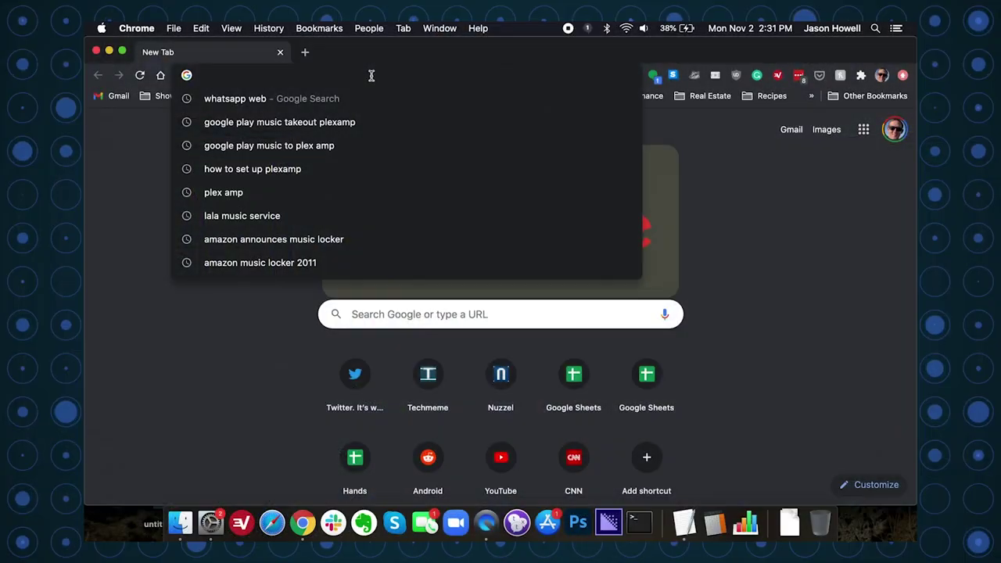
{"action": "type", "text": "https://takeout.google.com/settings/takeout"}
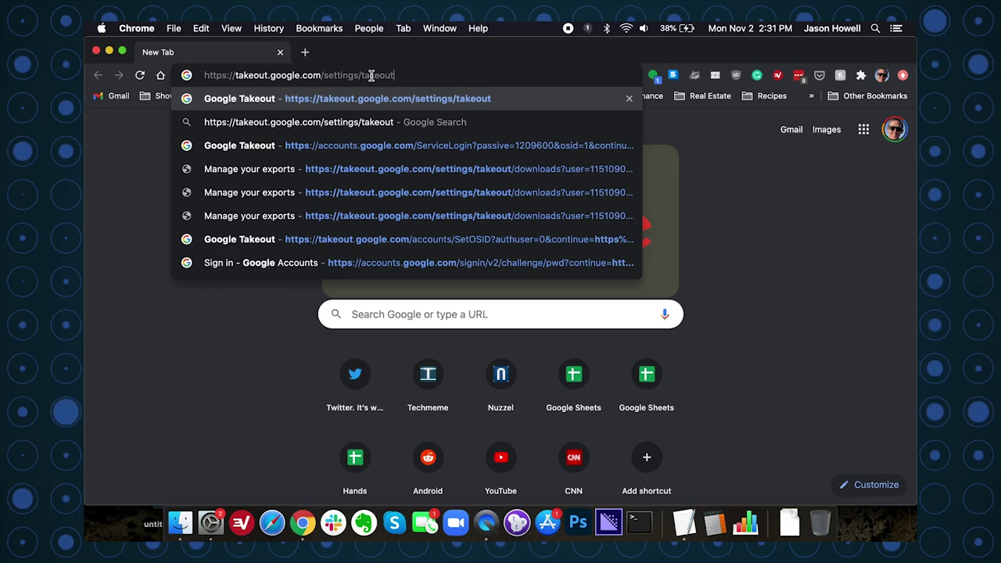
{"action": "key", "text": "Return"}
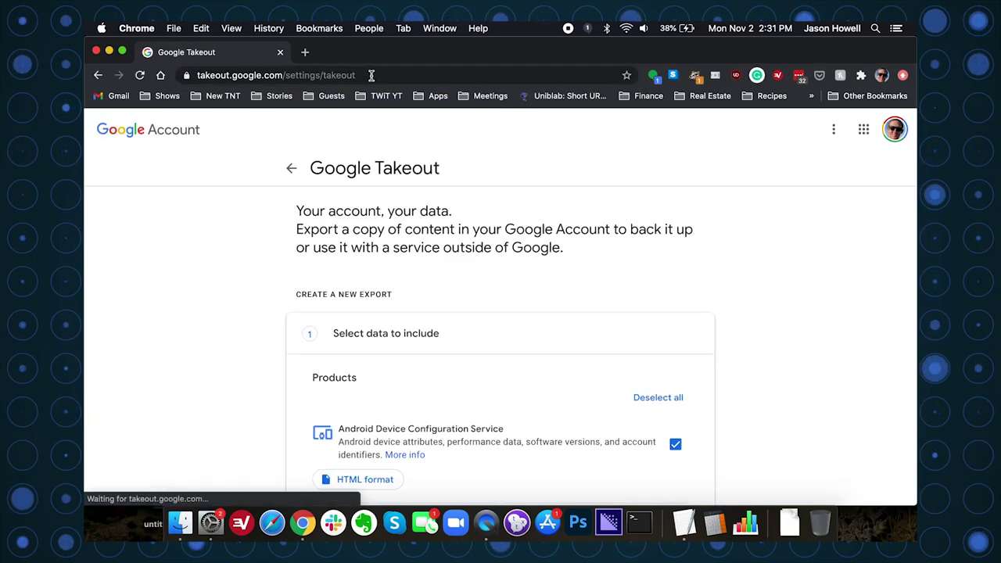
Look through the list of Google products whose data can be included in the export.
{"action": "scroll", "coordinate": [699, 248], "scroll_direction": "down", "scroll_amount": 1}
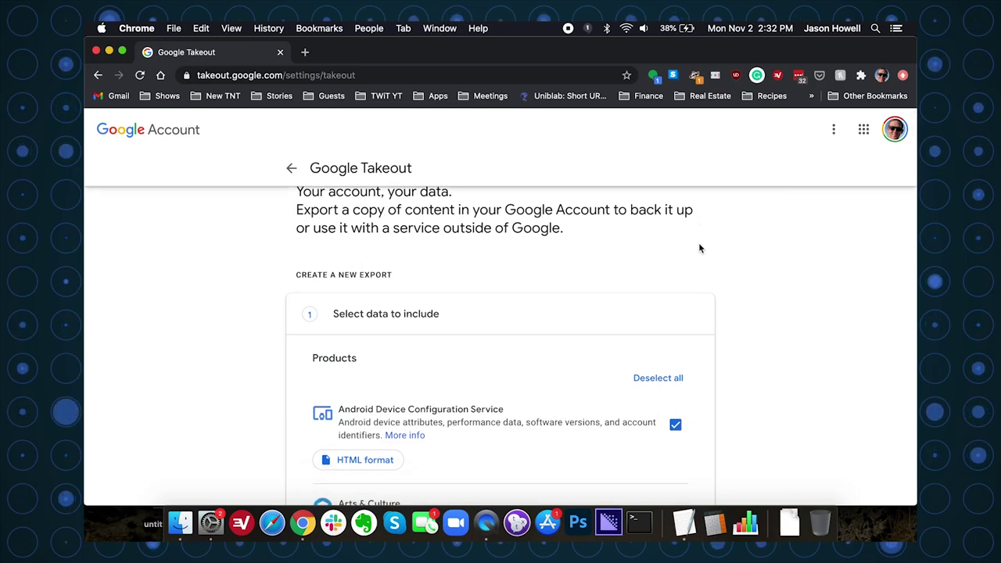
{"action": "scroll", "coordinate": [699, 248], "scroll_direction": "down", "scroll_amount": 5}
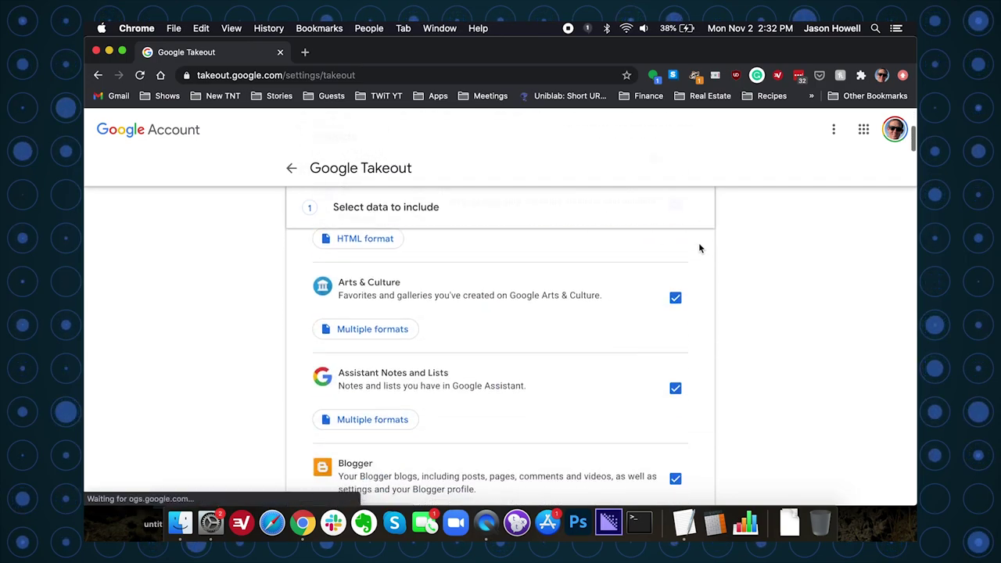
{"action": "scroll", "coordinate": [700, 247], "scroll_direction": "down", "scroll_amount": 5}
{"action": "scroll", "coordinate": [700, 247], "scroll_direction": "up", "scroll_amount": 2}
{"action": "scroll", "coordinate": [700, 248], "scroll_direction": "down", "scroll_amount": 6}
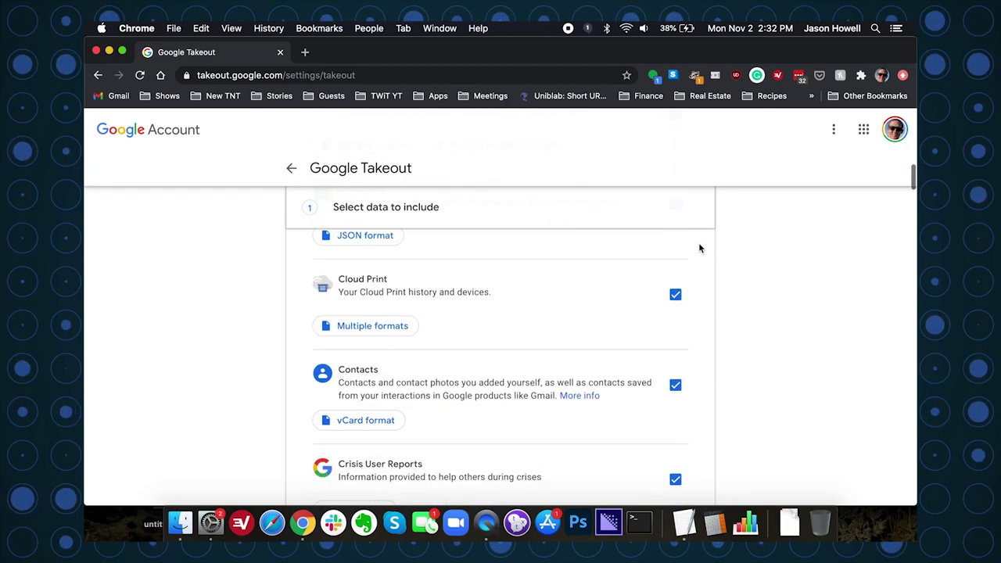
{"action": "scroll", "coordinate": [699, 248], "scroll_direction": "down", "scroll_amount": 5}
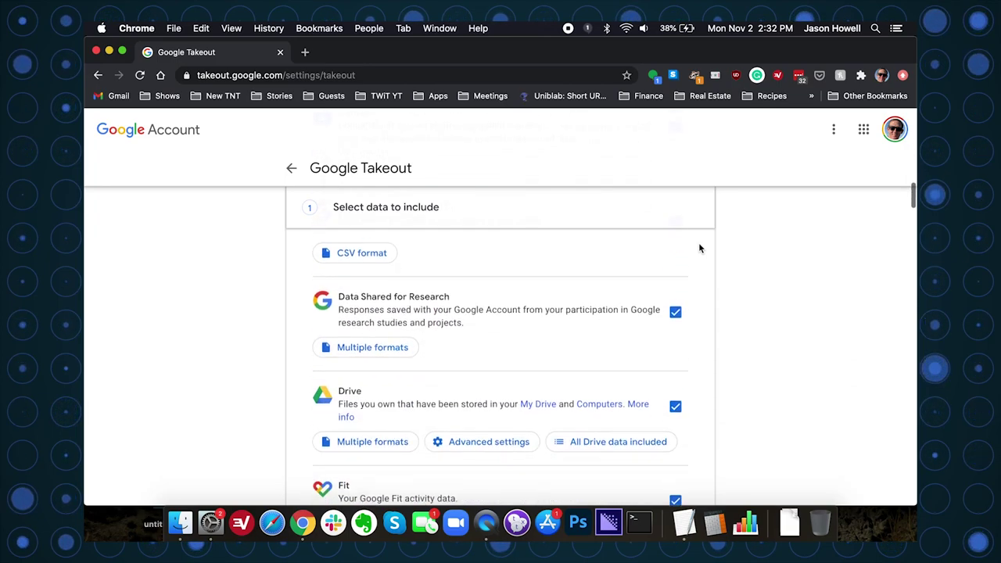
{"action": "scroll", "coordinate": [699, 248], "scroll_direction": "down", "scroll_amount": 5}
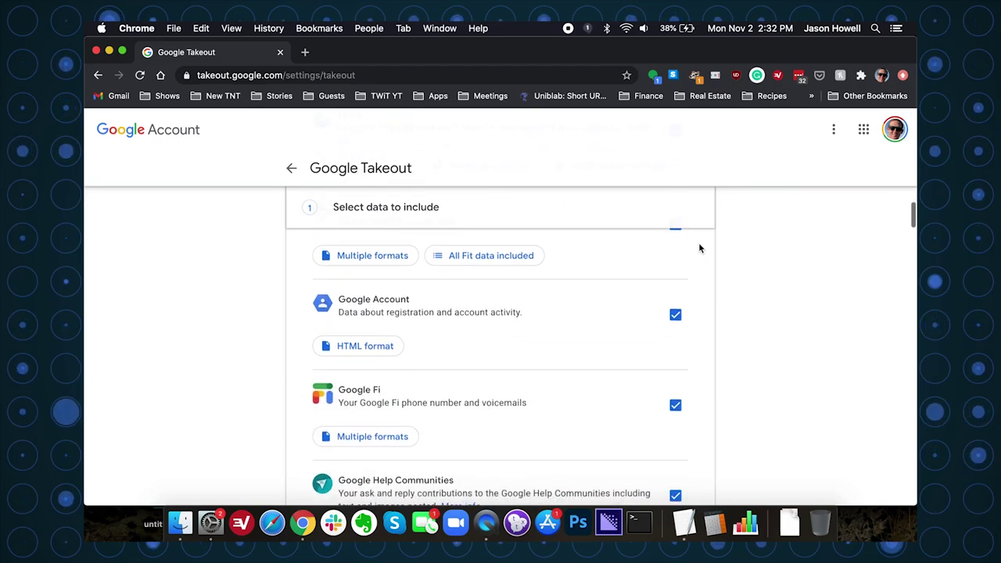
{"action": "scroll", "coordinate": [700, 248], "scroll_direction": "down", "scroll_amount": 1}
{"action": "scroll", "coordinate": [699, 247], "scroll_direction": "up", "scroll_amount": 20}
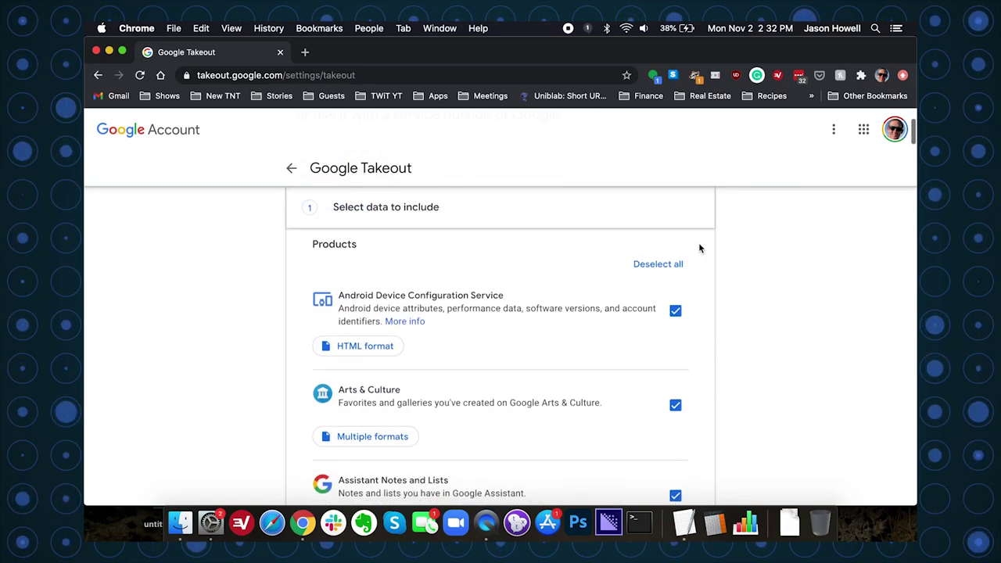
Deselect all products and include only Google Play Music in the export.
{"action": "left_click", "coordinate": [657, 264]}
{"action": "scroll", "coordinate": [662, 278], "scroll_direction": "down", "scroll_amount": 20}
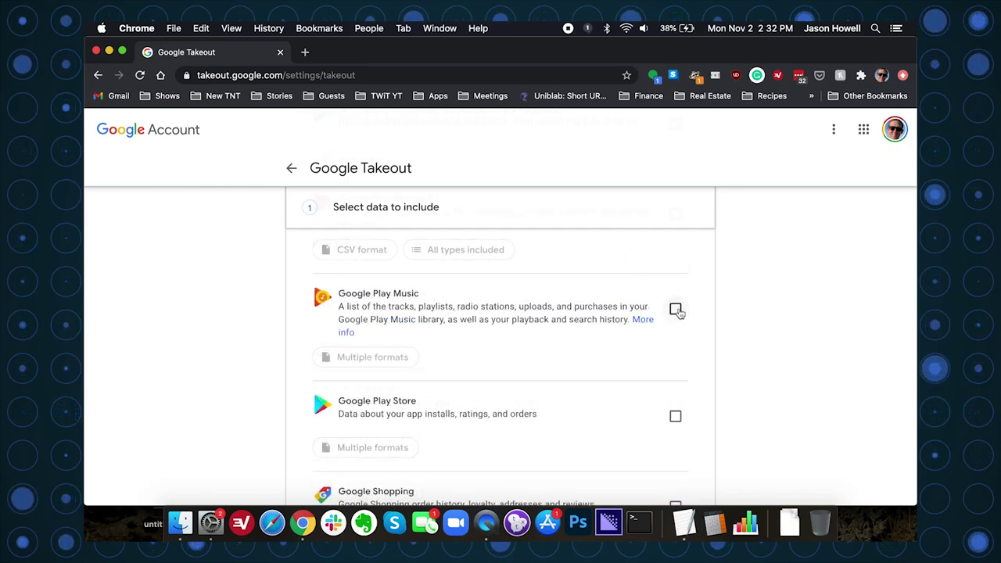
{"action": "left_click", "coordinate": [675, 310]}
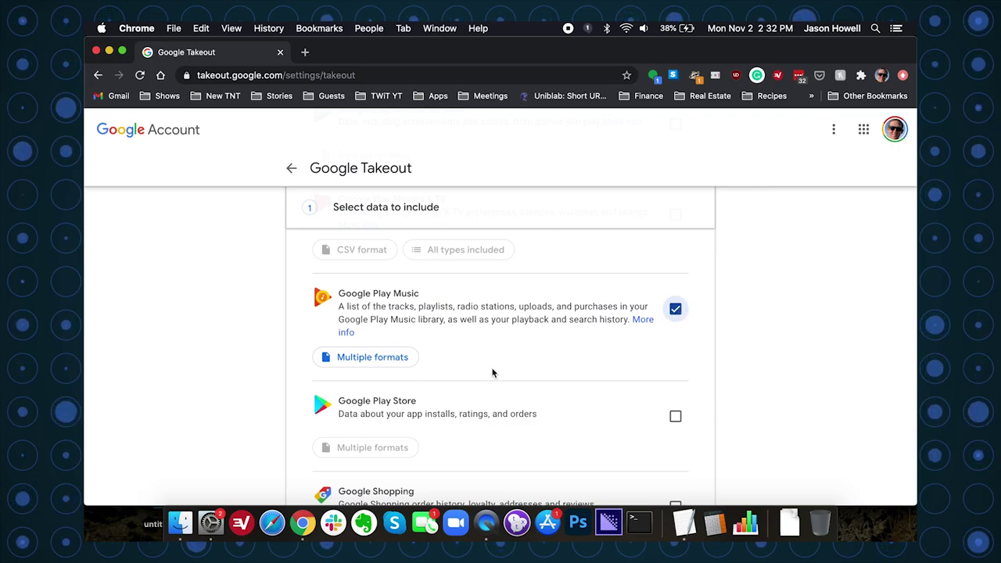
Review the Google Play Music export formats, and continue to the file type, frequency and destination settings.
{"action": "left_click", "coordinate": [380, 360]}
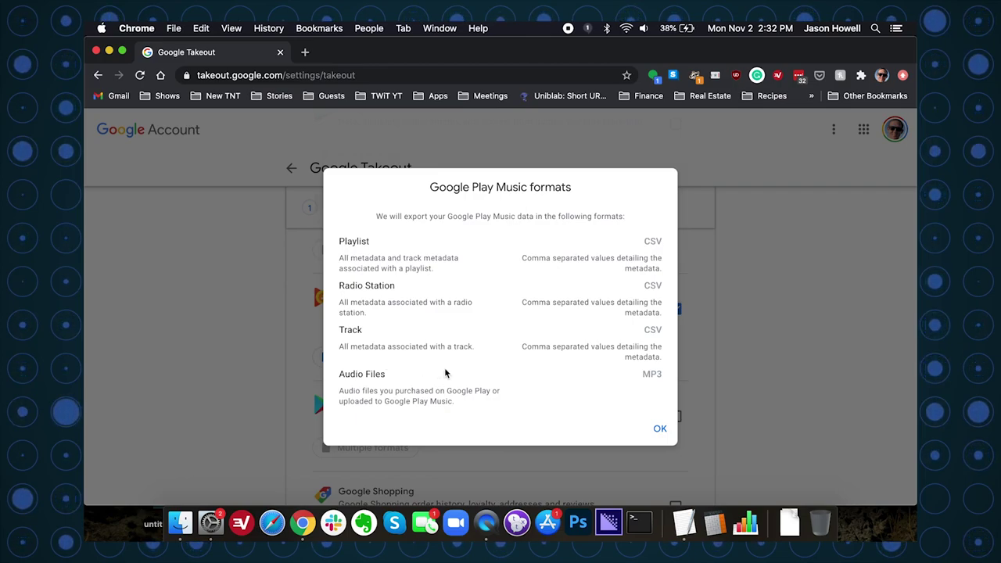
{"action": "left_click", "coordinate": [659, 431]}
{"action": "scroll", "coordinate": [548, 383], "scroll_direction": "down", "scroll_amount": 15}
{"action": "left_click", "coordinate": [666, 353]}
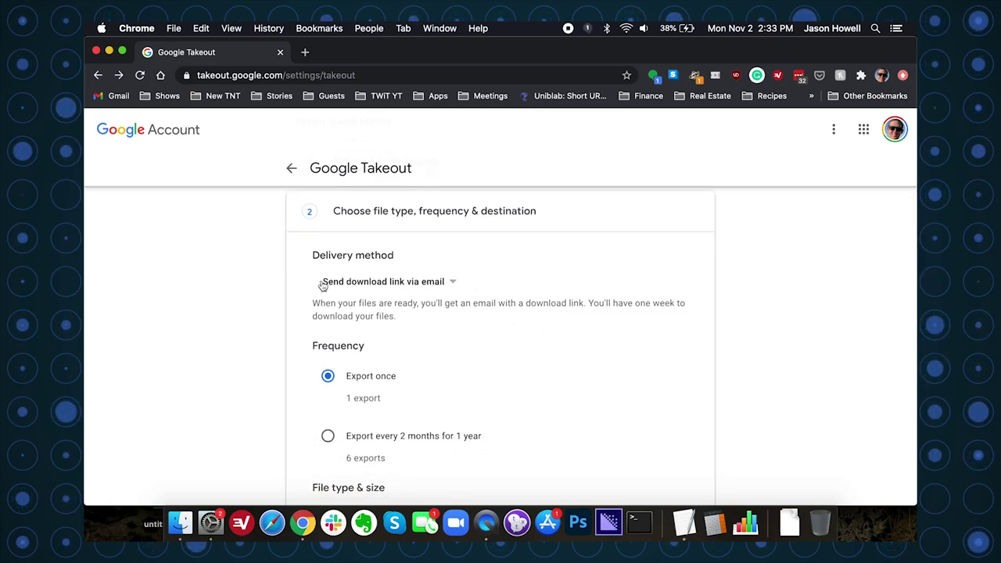
Check the available delivery methods, and set the export to .zip files with a maximum size of 10 GB.
{"action": "left_click", "coordinate": [398, 283]}
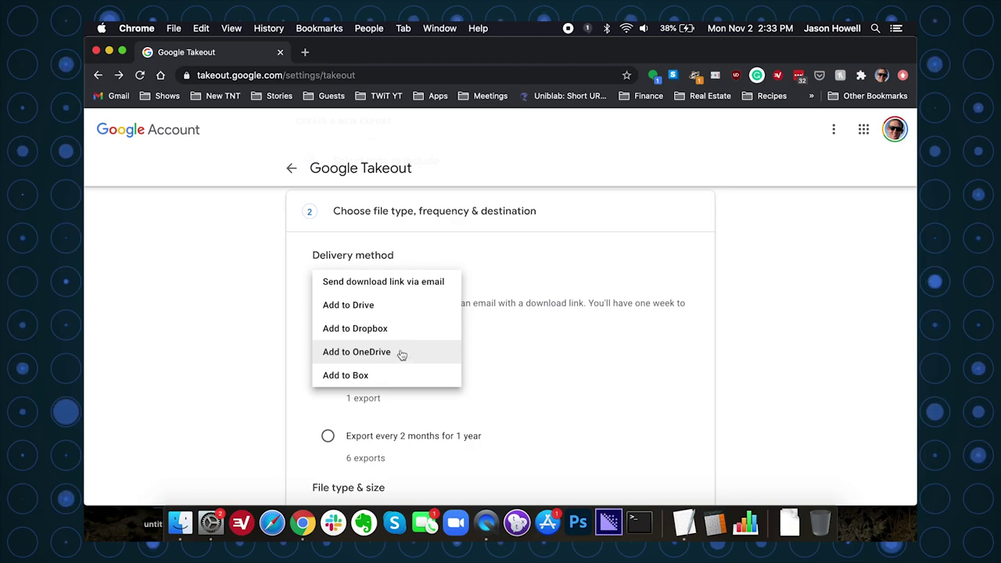
{"action": "scroll", "coordinate": [531, 307], "scroll_direction": "down", "scroll_amount": 3}
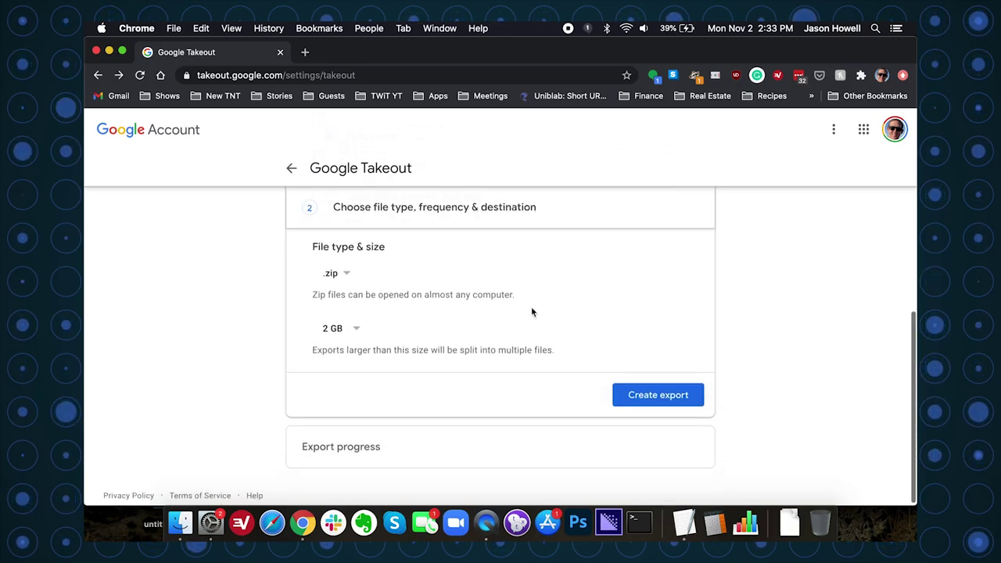
{"action": "left_click", "coordinate": [335, 275]}
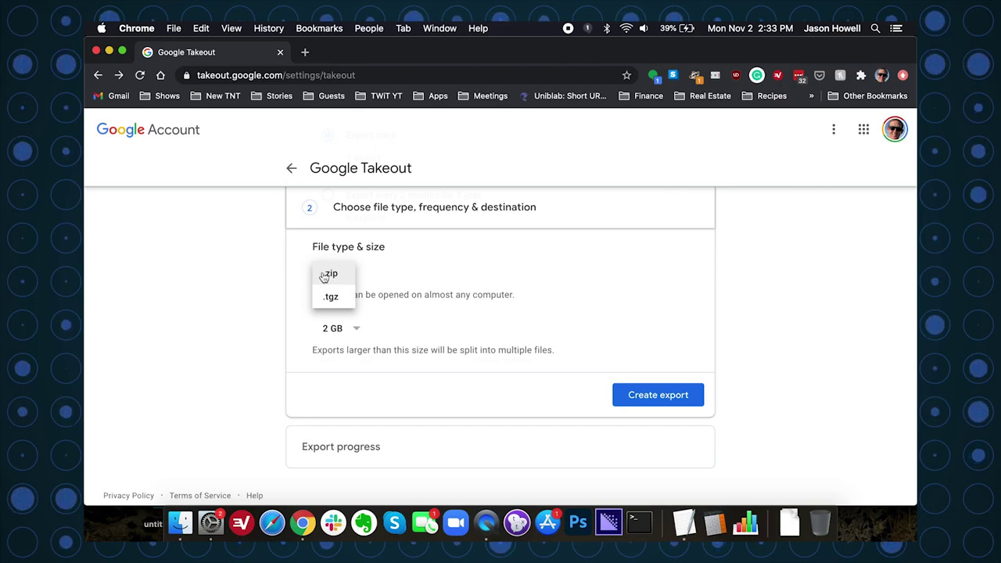
{"action": "left_click", "coordinate": [330, 274]}
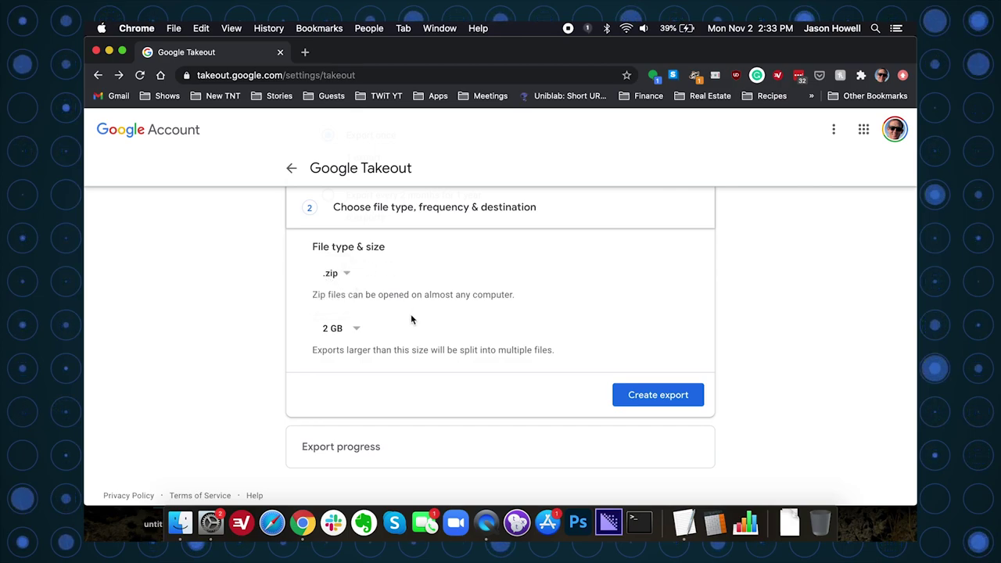
{"action": "left_click", "coordinate": [352, 329]}
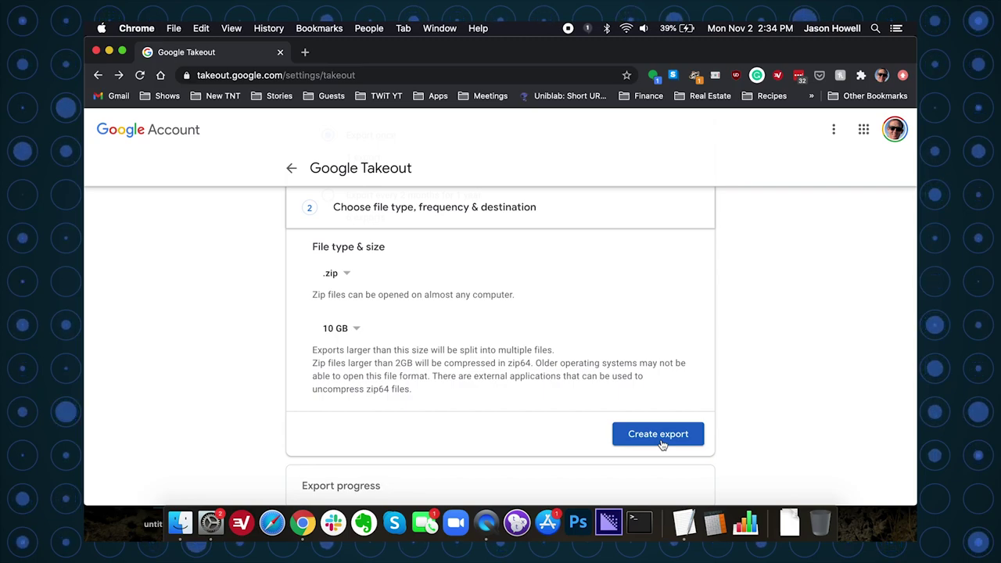
{"action": "key", "text": "super+ctrl+Escape"}
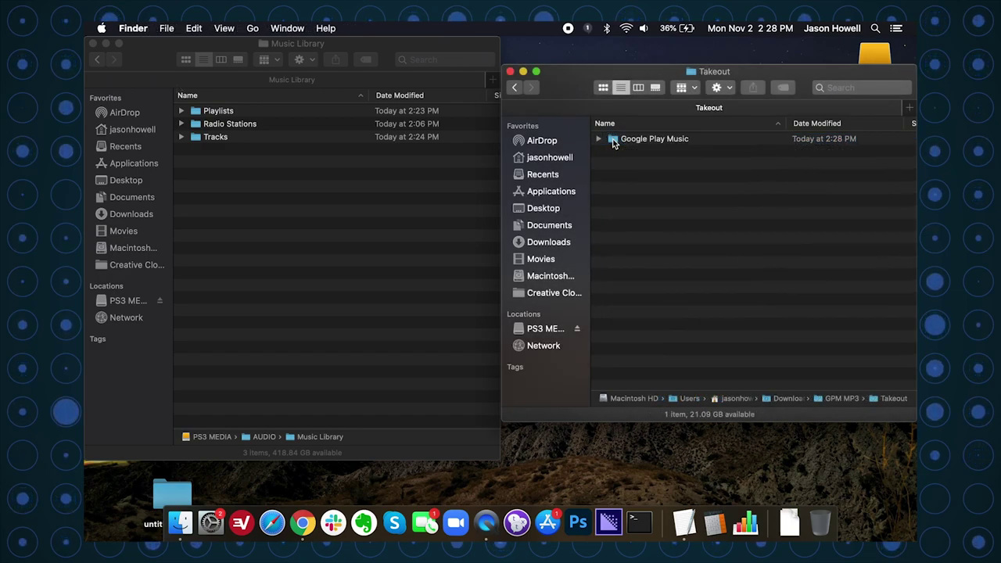
Open the Google Play Music folder in the extracted Takeout folder and examine the contents of its Playlists and Tracks folders.
{"action": "double_click", "coordinate": [613, 141]}
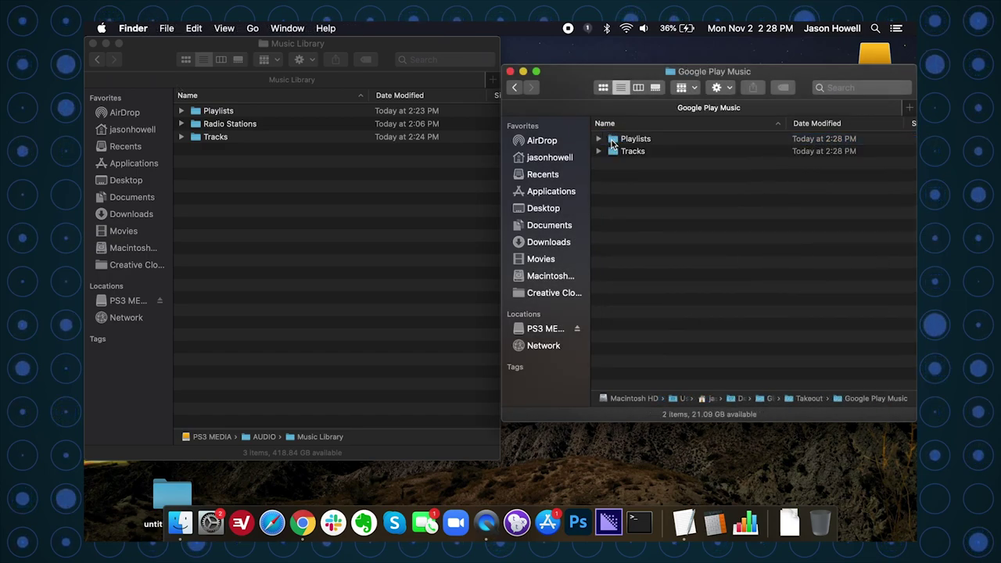
{"action": "left_click", "coordinate": [598, 141]}
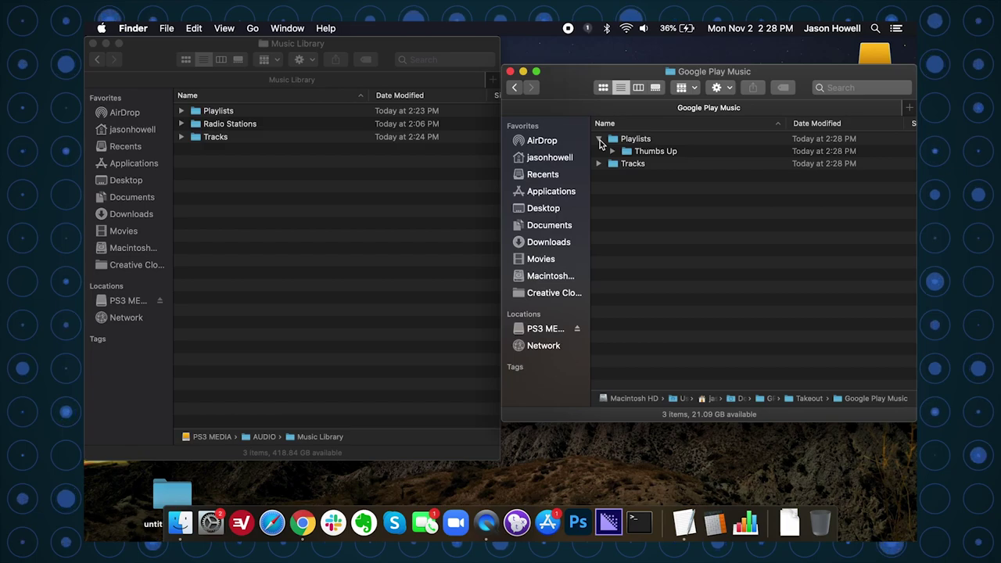
{"action": "left_click", "coordinate": [598, 141]}
{"action": "left_click", "coordinate": [598, 157]}
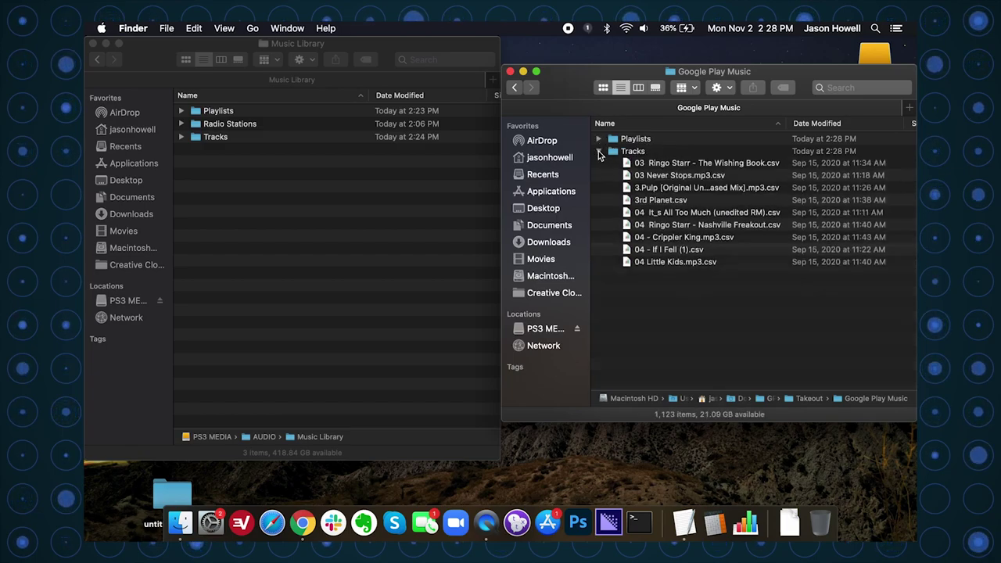
{"action": "scroll", "coordinate": [660, 205], "scroll_direction": "down", "scroll_amount": 1}
{"action": "scroll", "coordinate": [661, 206], "scroll_direction": "down", "scroll_amount": 15}
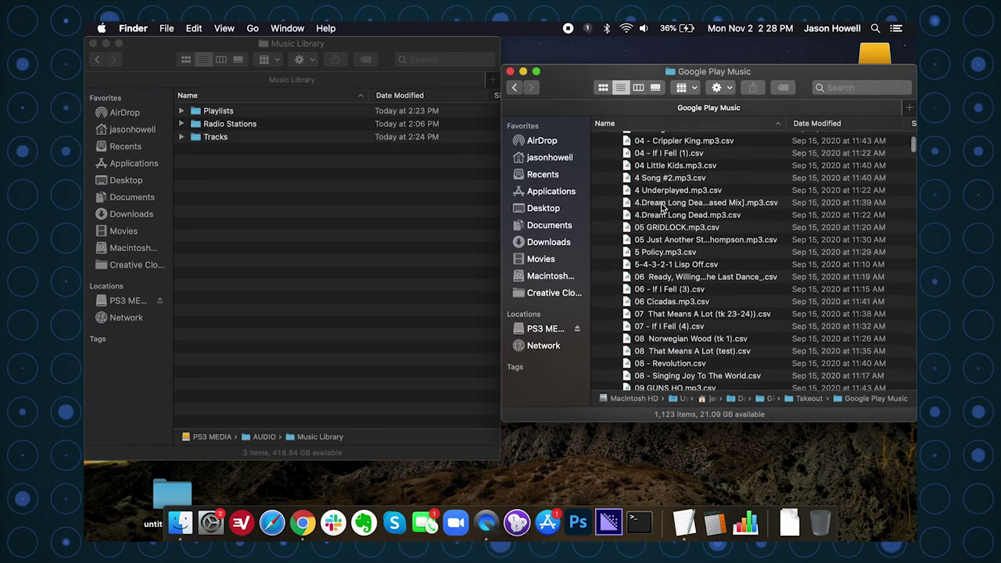
{"action": "scroll", "coordinate": [661, 205], "scroll_direction": "down", "scroll_amount": 20}
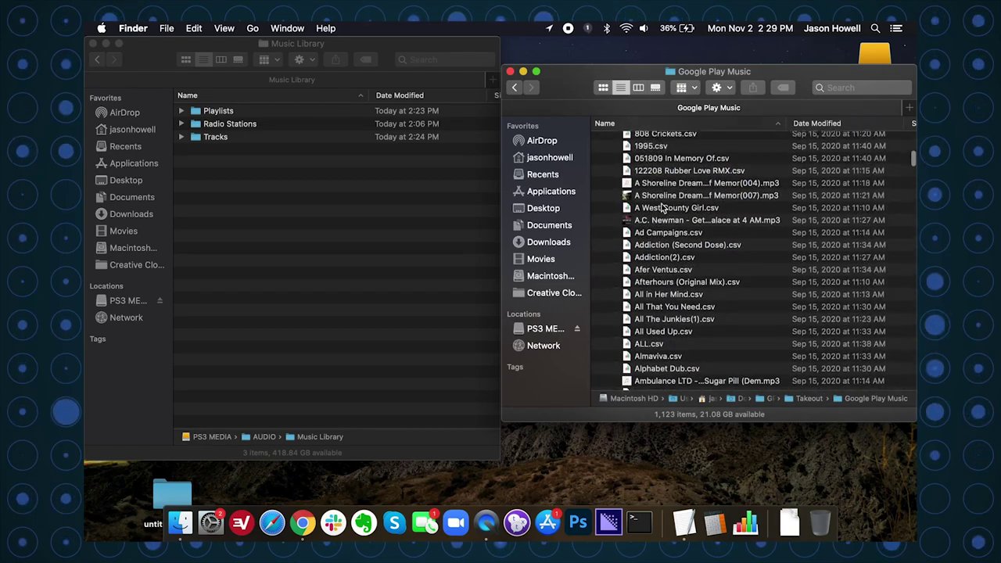
{"action": "scroll", "coordinate": [660, 205], "scroll_direction": "down", "scroll_amount": 20}
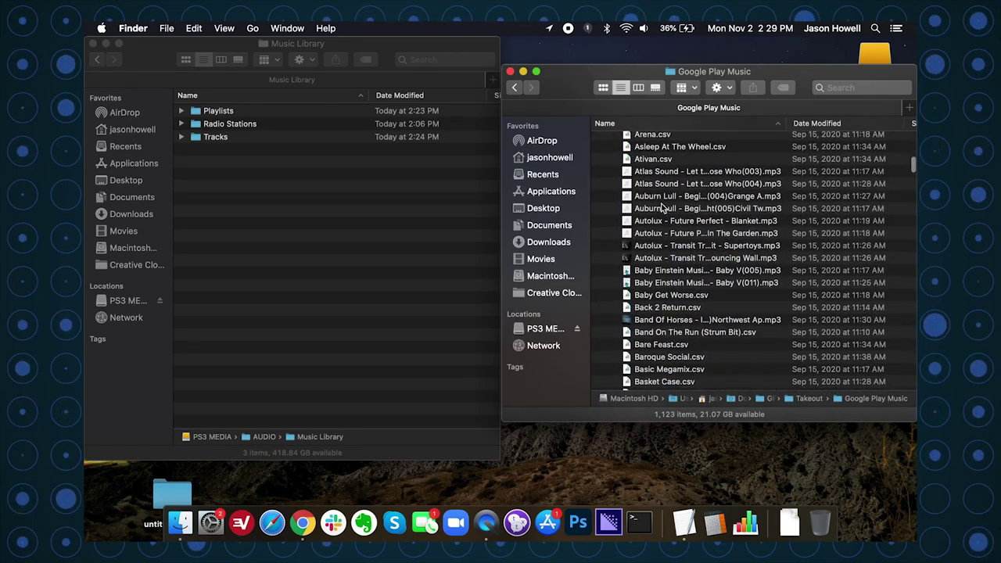
{"action": "scroll", "coordinate": [660, 206], "scroll_direction": "down", "scroll_amount": 15}
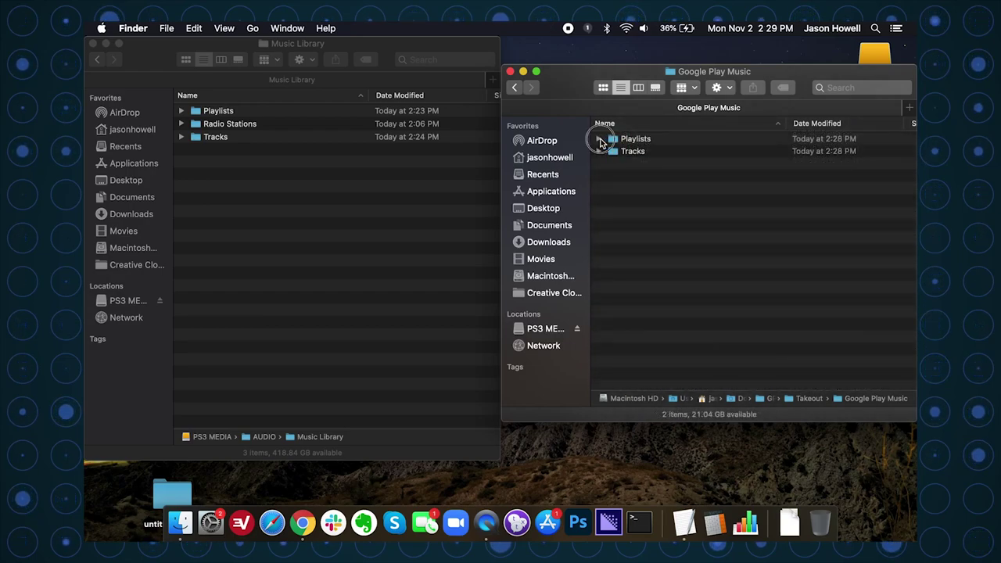
Copy the Thumbs Up playlist folder into the Playlists folder of Music Library on the PS3 MEDIA drive.
{"action": "left_click", "coordinate": [599, 139]}
{"action": "left_click_drag", "start_coordinate": [625, 155], "coordinate": [217, 115]}
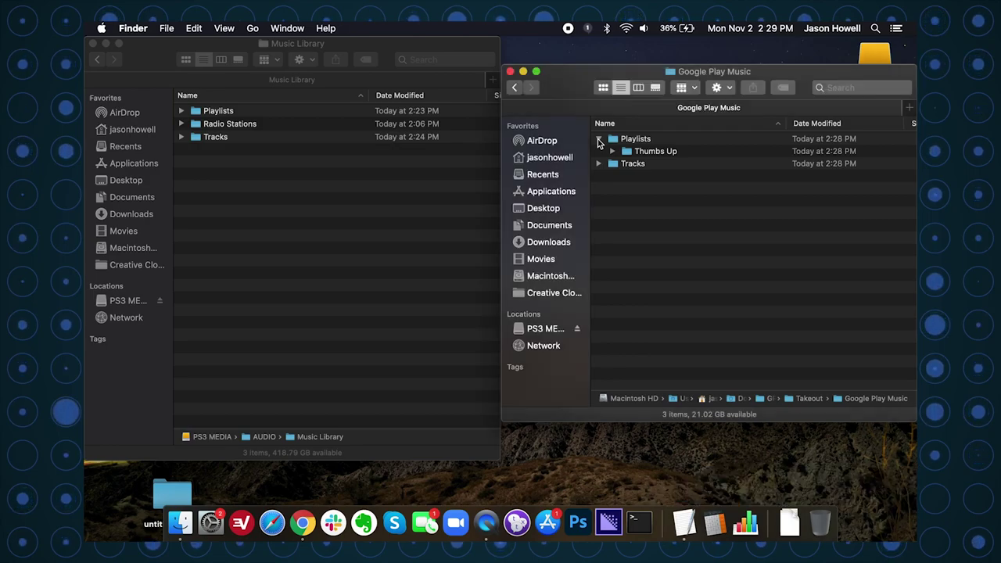
{"action": "left_click", "coordinate": [598, 139]}
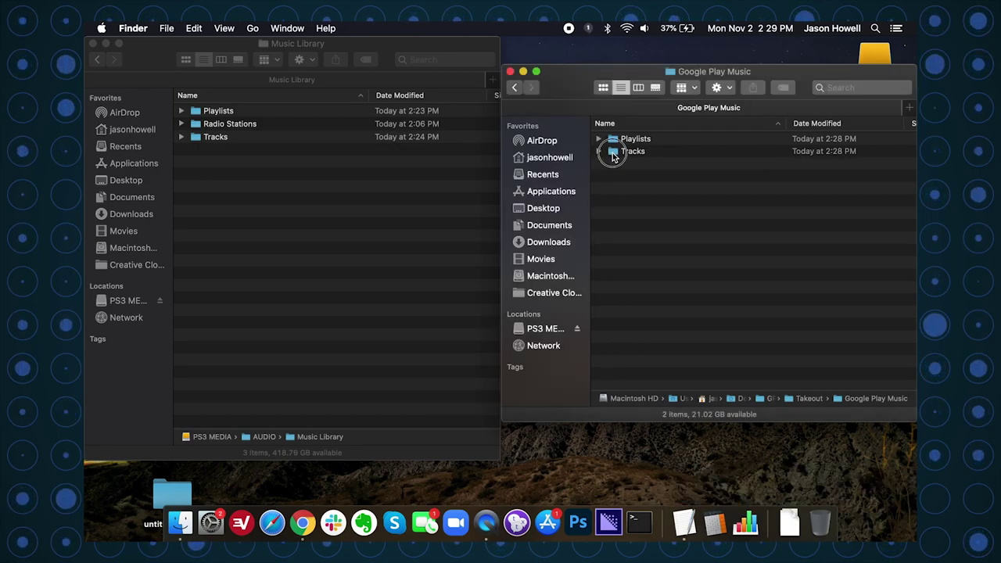
Copy all files from the Takeout Tracks folder into the Tracks folder of Music Library on the PS3 MEDIA drive.
{"action": "double_click", "coordinate": [613, 153]}
{"action": "left_click", "coordinate": [635, 165]}
{"action": "key", "text": "super+a"}
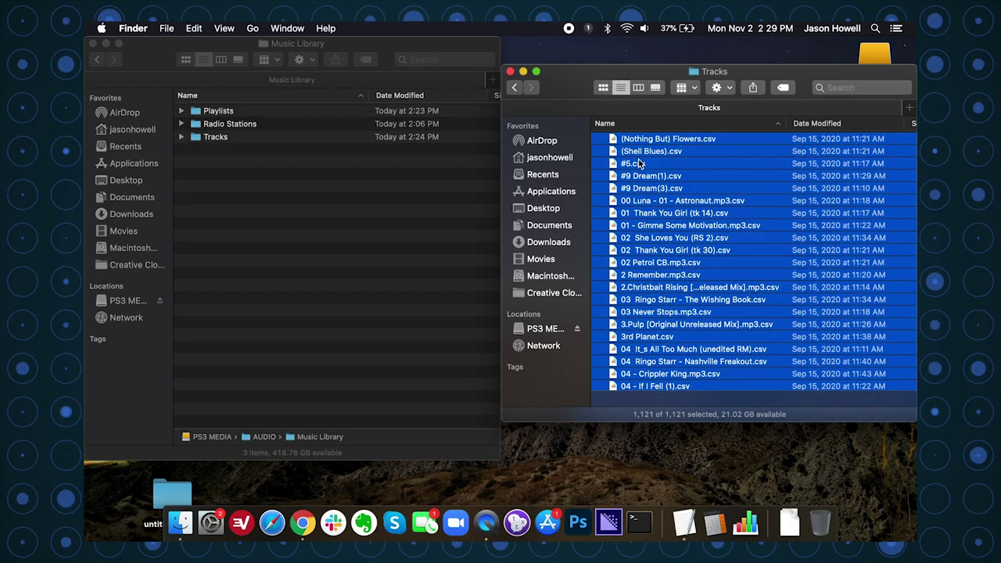
{"action": "left_click_drag", "start_coordinate": [639, 141], "coordinate": [214, 137]}
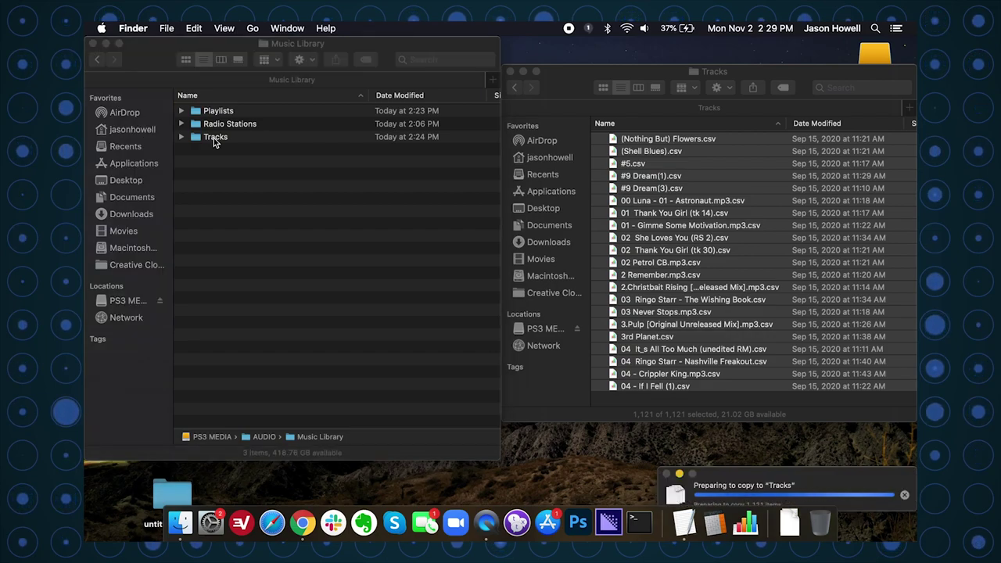
{"action": "left_click_drag", "start_coordinate": [857, 475], "coordinate": [548, 203]}
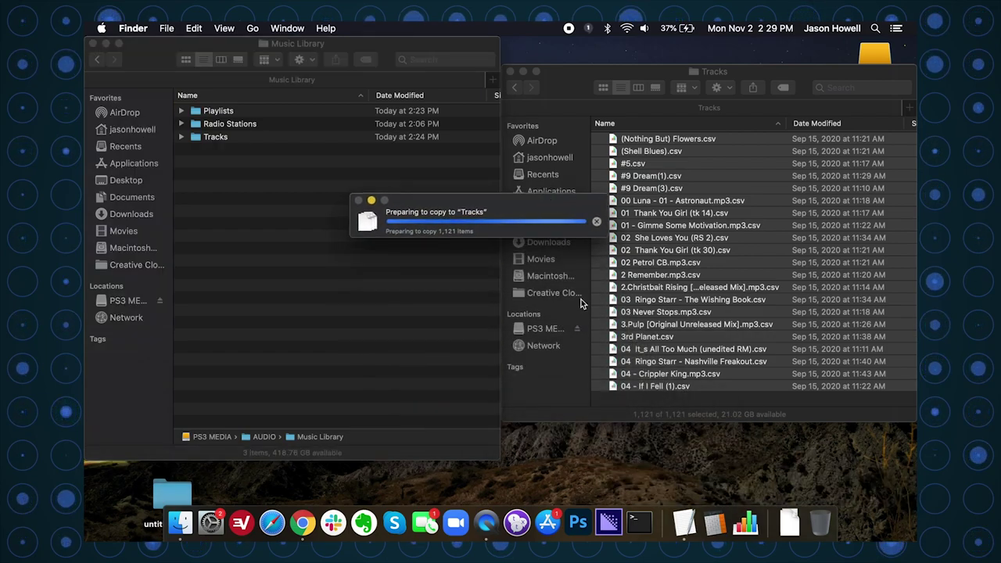
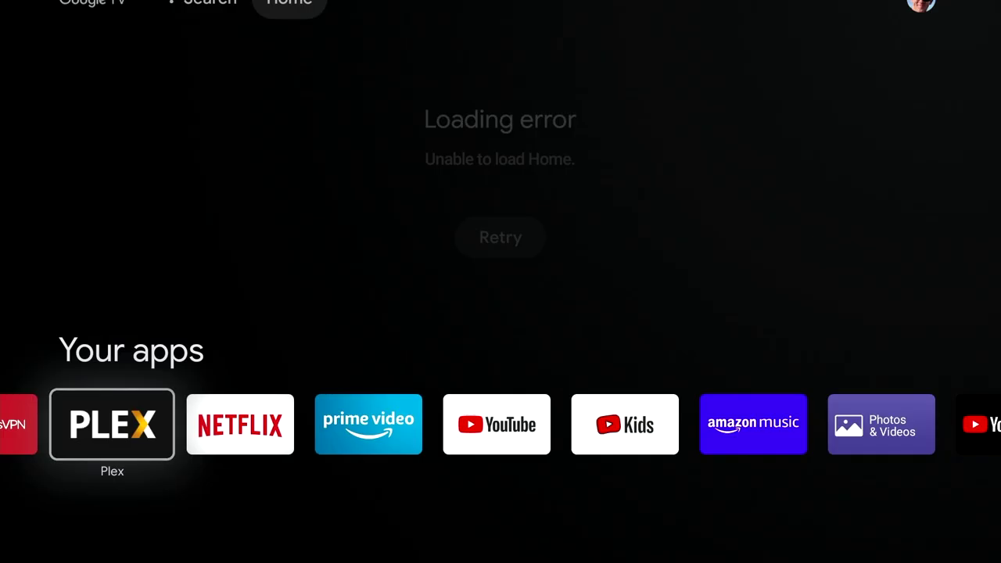
Launch the Plex app from the Google TV home screen.
{"action": "key", "text": "Return"}
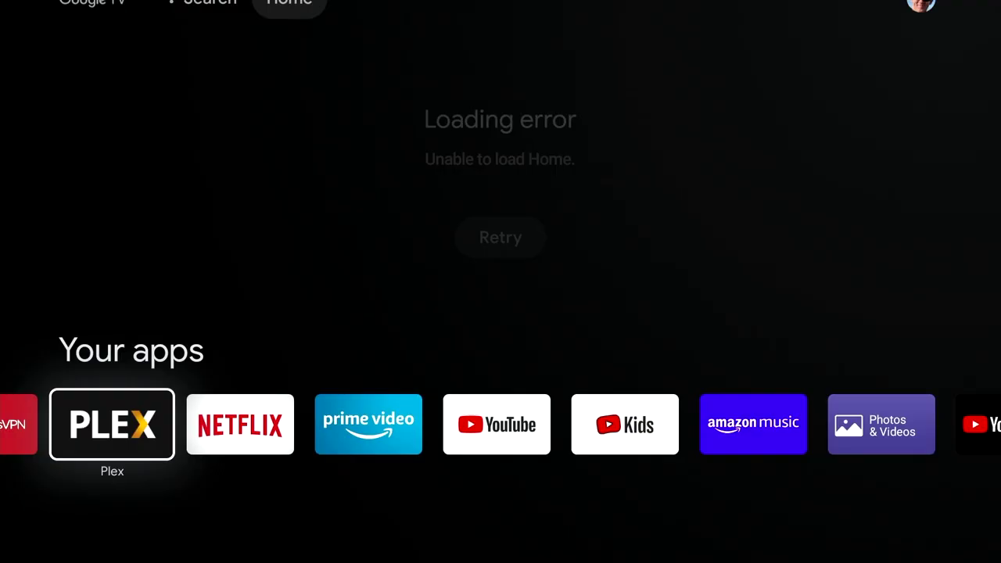
{"action": "key", "text": "Return"}
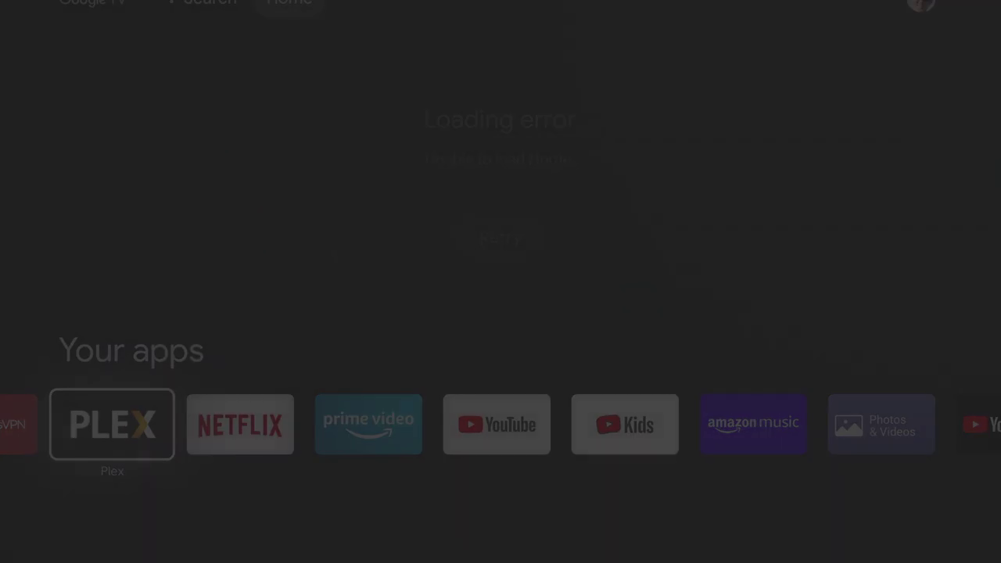
{"action": "key", "text": "Down"}
{"action": "key", "text": "Down"}
{"action": "key", "text": "Down"}
{"action": "key", "text": "Down"}
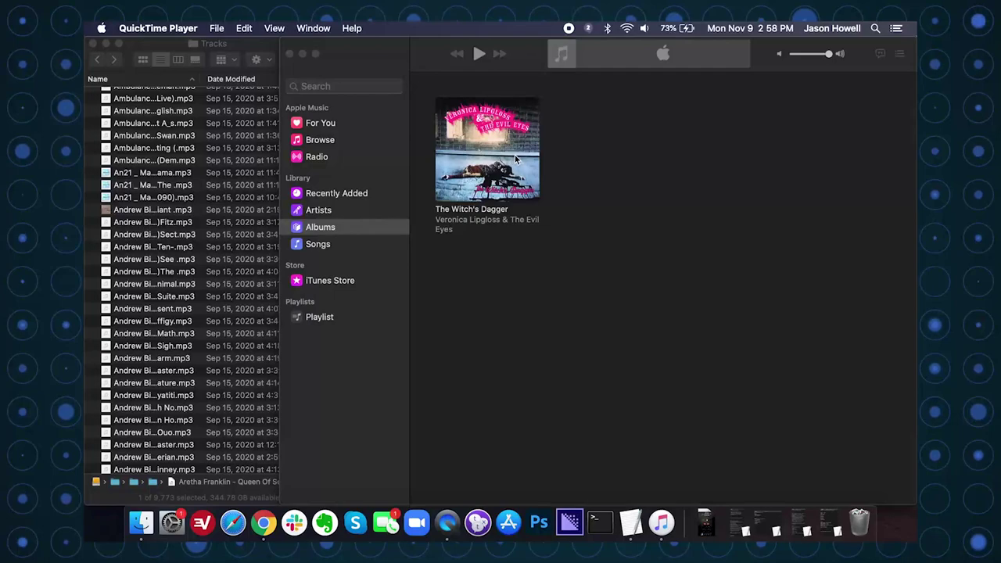
Confirm the Music app's Files preferences with the media folder kept organized and files copied to it when added to the library.
{"action": "left_click", "coordinate": [364, 47]}
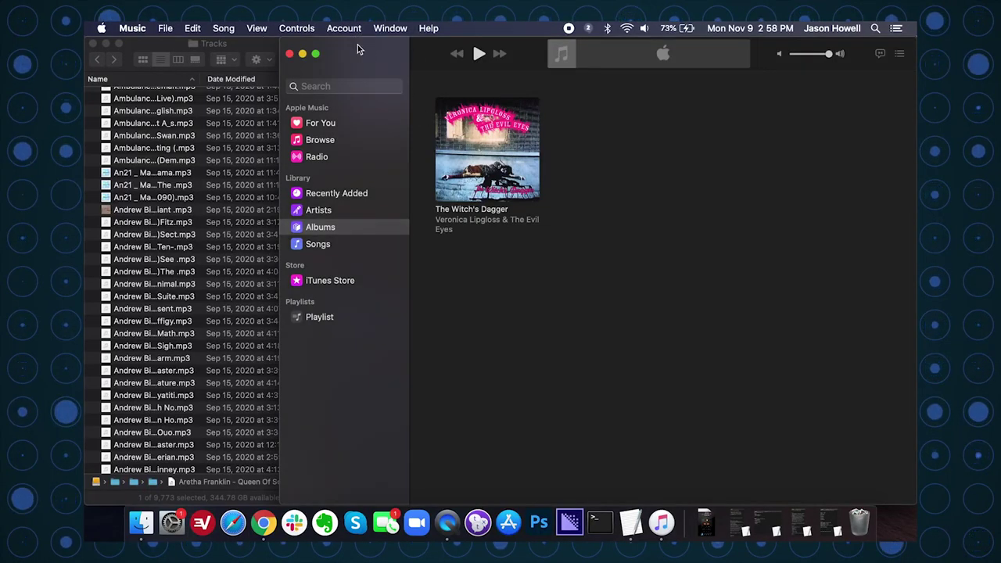
{"action": "left_click", "coordinate": [133, 28]}
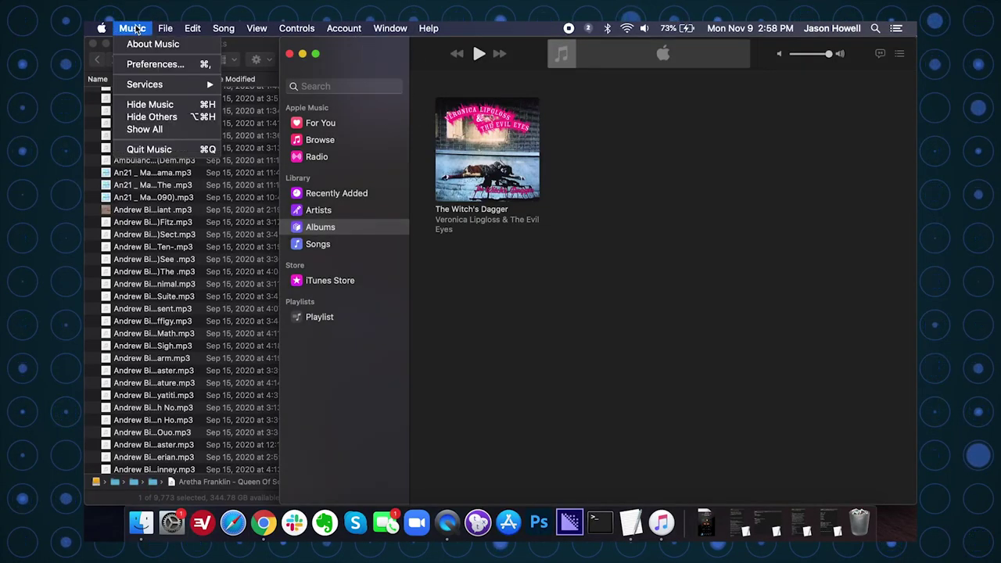
{"action": "left_click", "coordinate": [150, 64]}
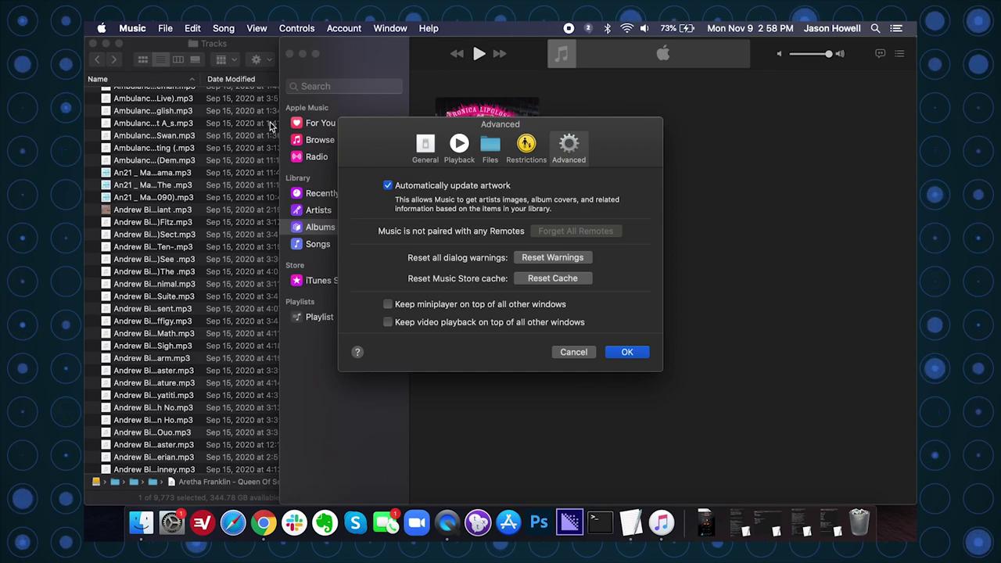
{"action": "left_click", "coordinate": [491, 149]}
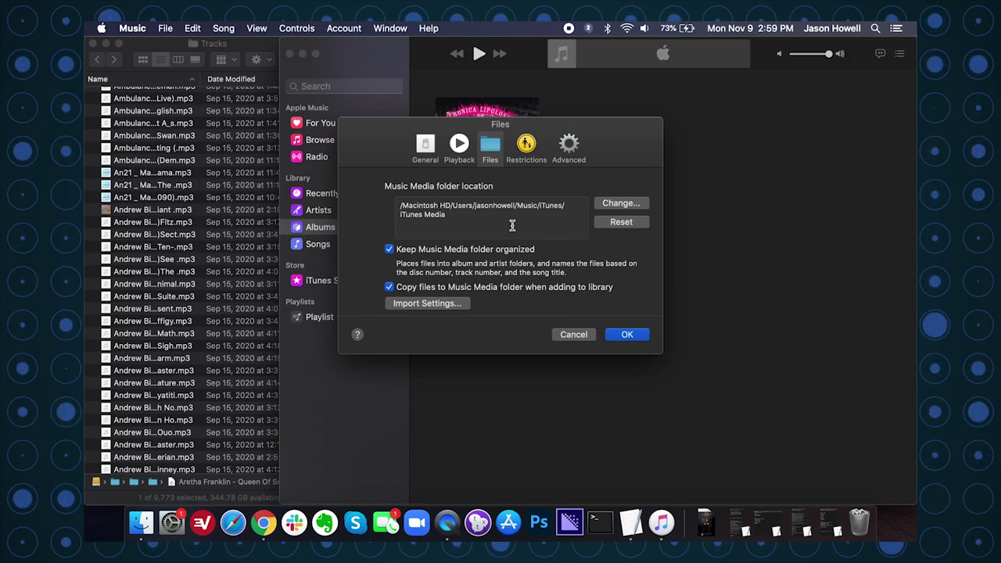
{"action": "left_click", "coordinate": [631, 335]}
Add all MP3 files from the Tracks folder in Finder to the Music app's library.
{"action": "left_click", "coordinate": [174, 193]}
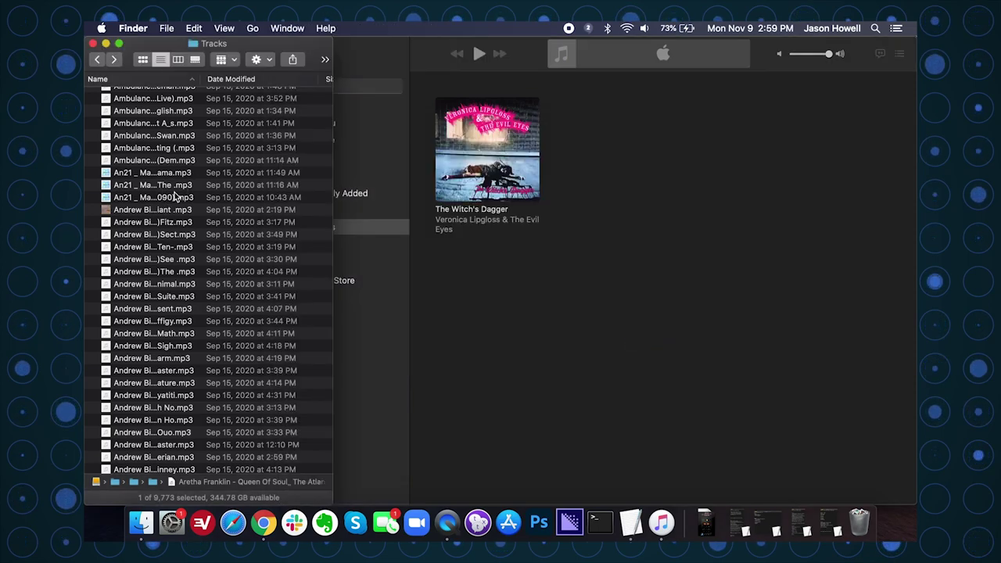
{"action": "scroll", "coordinate": [162, 209], "scroll_direction": "up", "scroll_amount": 2}
{"action": "scroll", "coordinate": [162, 209], "scroll_direction": "down", "scroll_amount": 15}
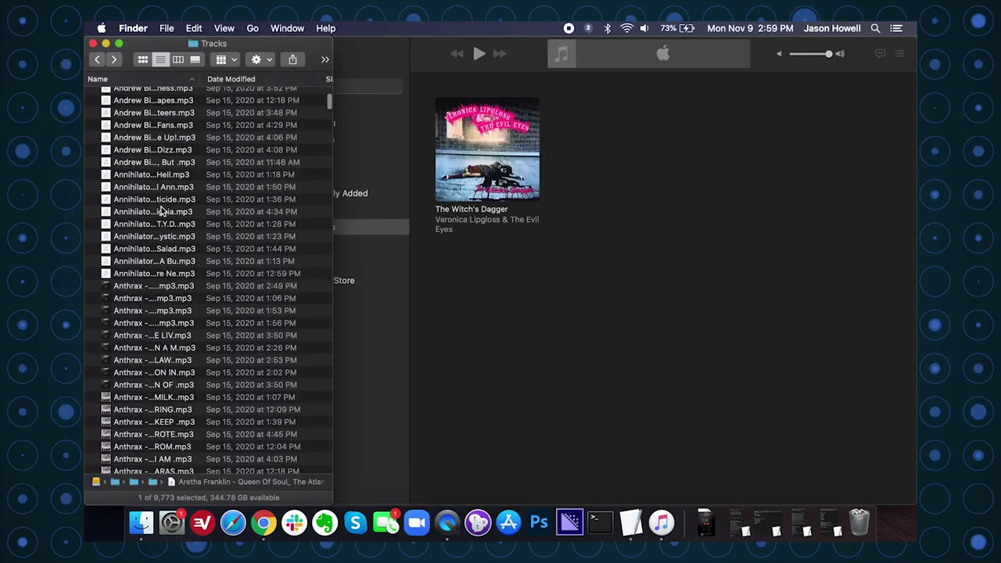
{"action": "left_click", "coordinate": [160, 207]}
{"action": "key", "text": "super+a"}
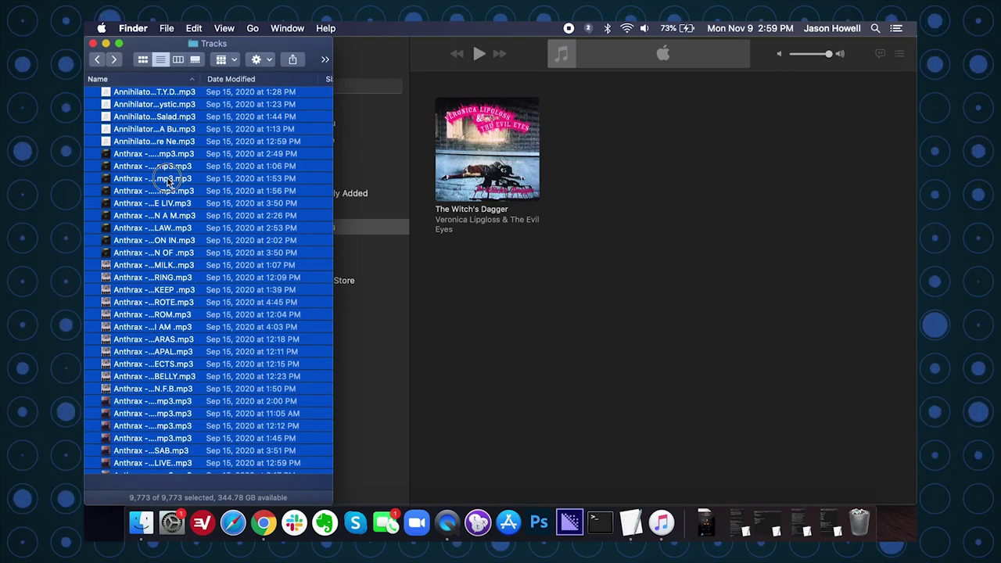
{"action": "left_click_drag", "start_coordinate": [156, 180], "coordinate": [516, 307]}
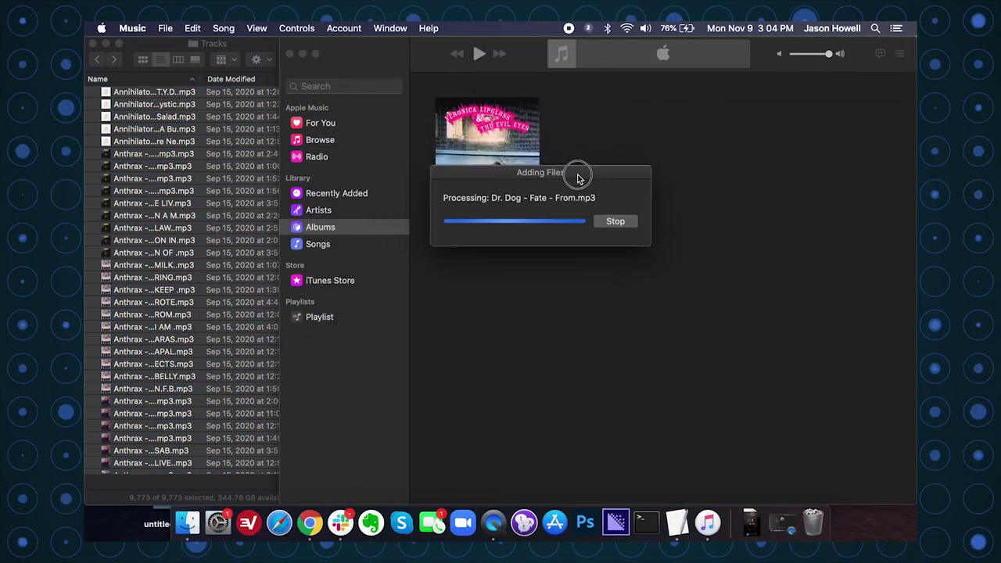
{"action": "left_click_drag", "start_coordinate": [579, 177], "coordinate": [585, 271]}
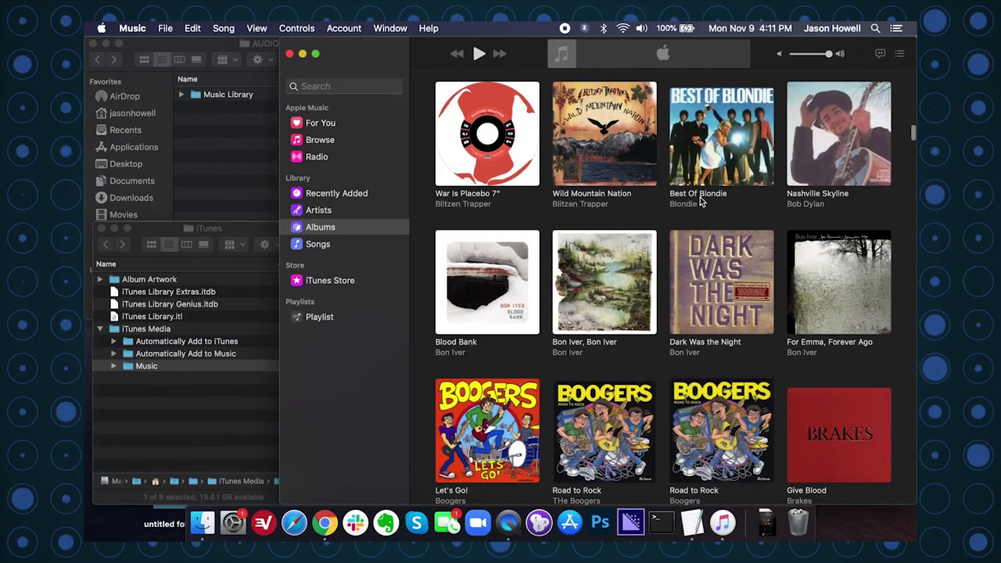
Look over the imported albums and examine the Auburn Lull and Autolux subfolders in the Music folder of iTunes Media.
{"action": "scroll", "coordinate": [700, 201], "scroll_direction": "up", "scroll_amount": 5}
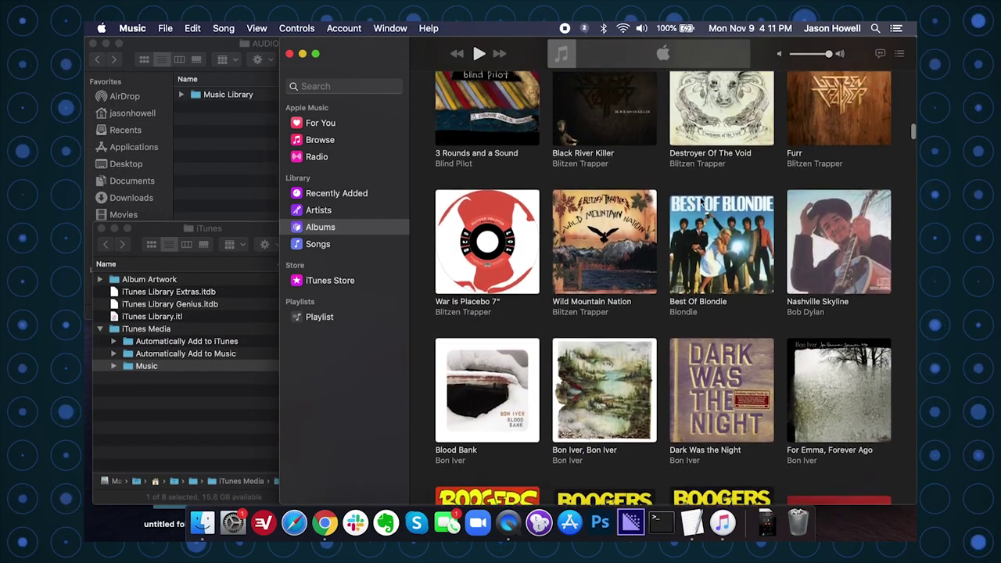
{"action": "scroll", "coordinate": [701, 201], "scroll_direction": "up", "scroll_amount": 8}
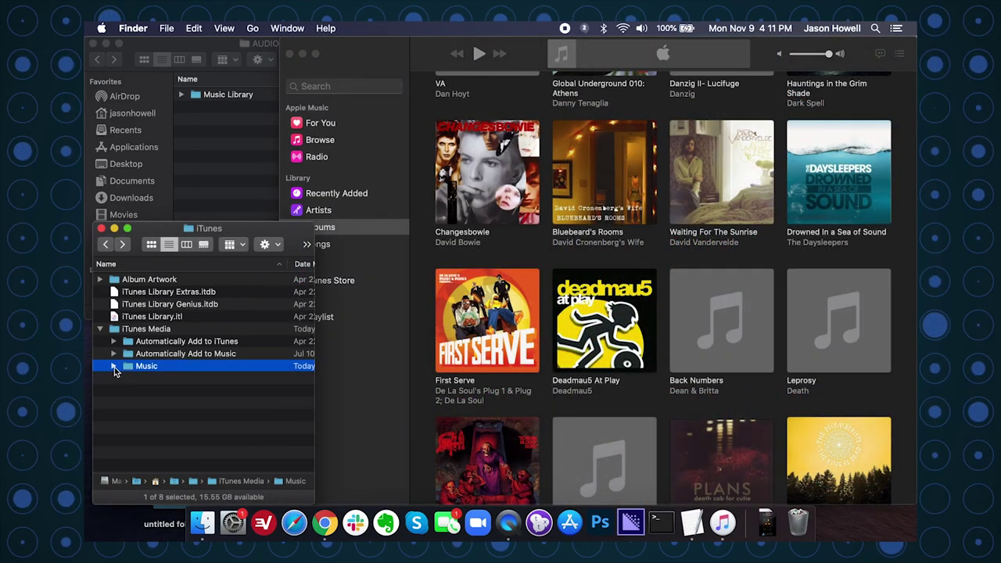
{"action": "double_click", "coordinate": [128, 367]}
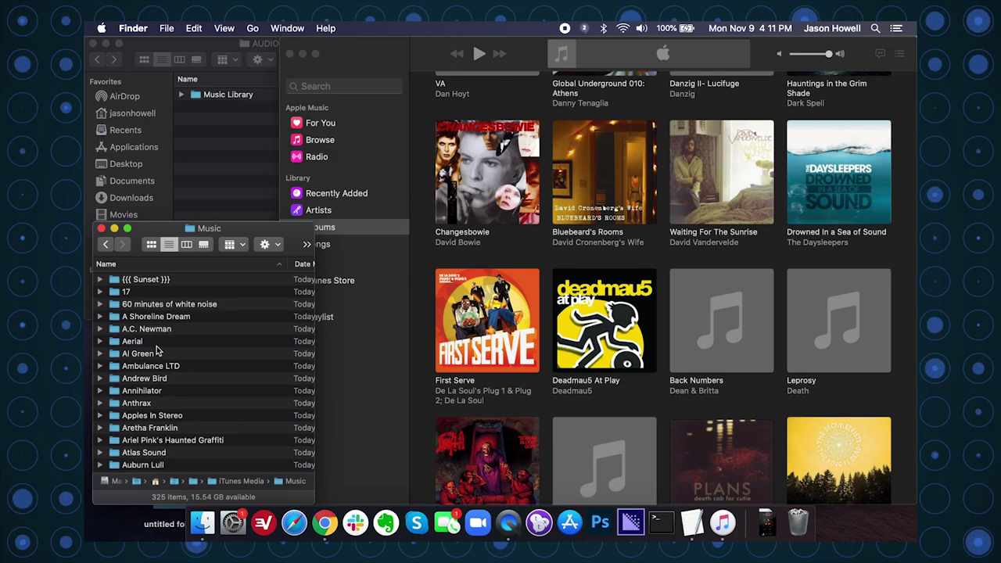
{"action": "scroll", "coordinate": [165, 344], "scroll_direction": "down", "scroll_amount": 2}
{"action": "scroll", "coordinate": [166, 342], "scroll_direction": "down", "scroll_amount": 2}
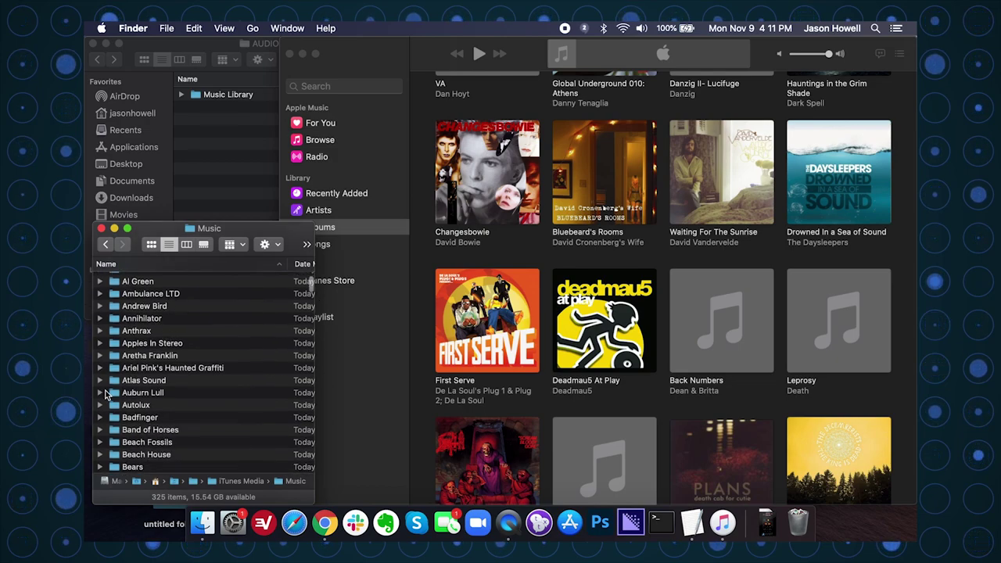
{"action": "left_click", "coordinate": [100, 392]}
{"action": "left_click", "coordinate": [100, 417]}
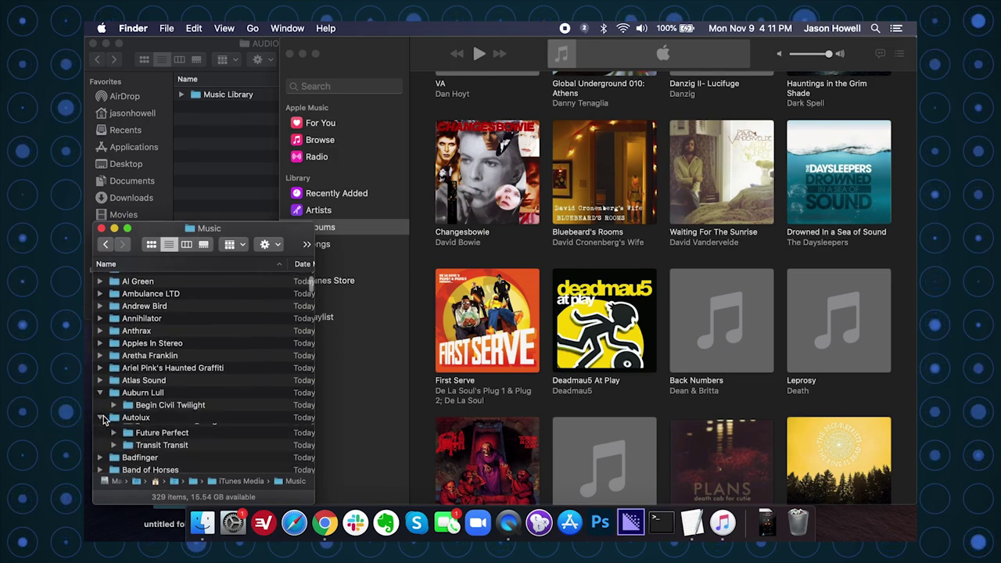
{"action": "left_click", "coordinate": [114, 430]}
{"action": "scroll", "coordinate": [173, 422], "scroll_direction": "down", "scroll_amount": 5}
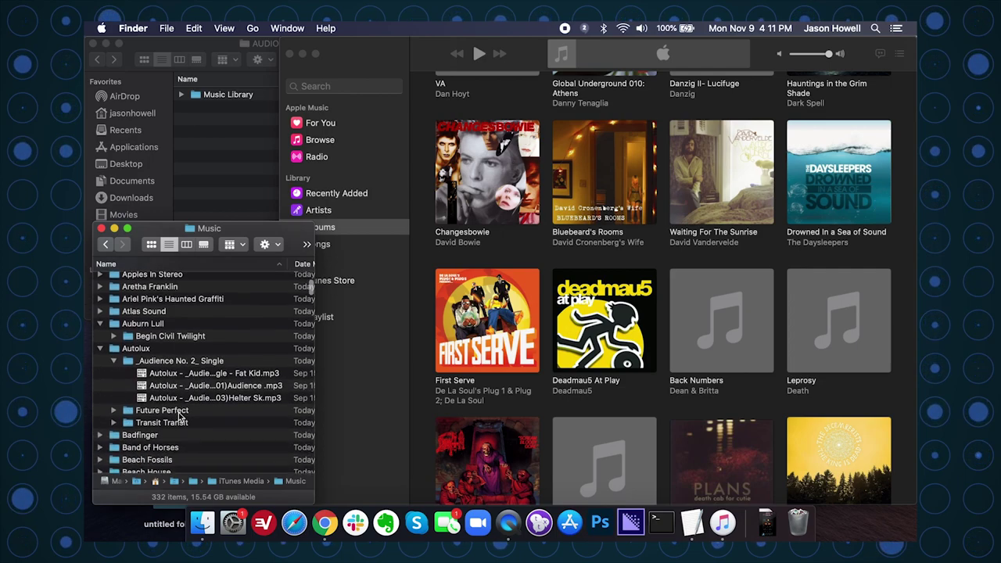
{"action": "scroll", "coordinate": [178, 418], "scroll_direction": "up", "scroll_amount": 1}
{"action": "key", "text": "super+Up"}
Copy the Music folder from iTunes Media into the AUDIO folder on the PS3 MEDIA drive.
{"action": "left_click", "coordinate": [177, 197]}
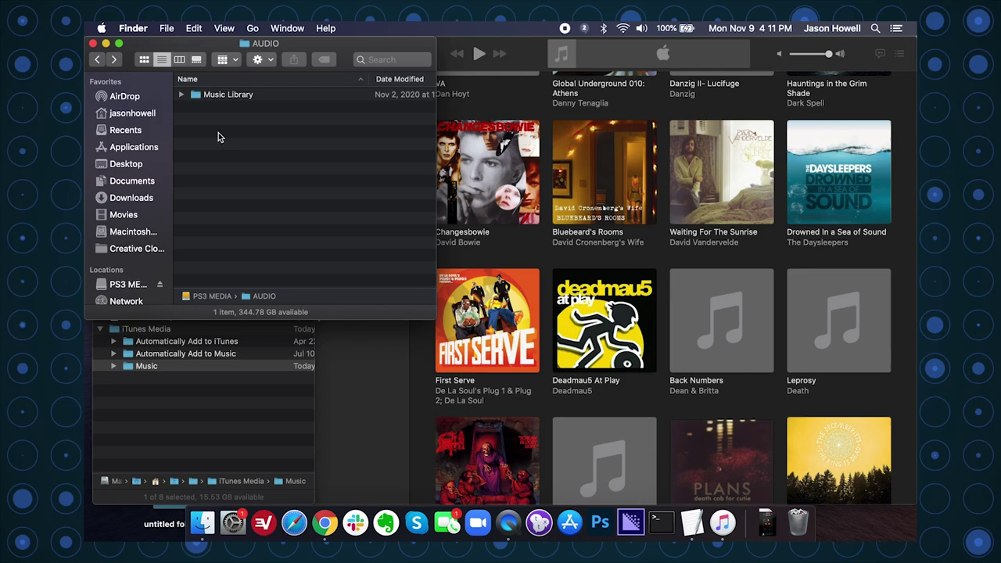
{"action": "left_click_drag", "start_coordinate": [141, 367], "coordinate": [290, 199]}
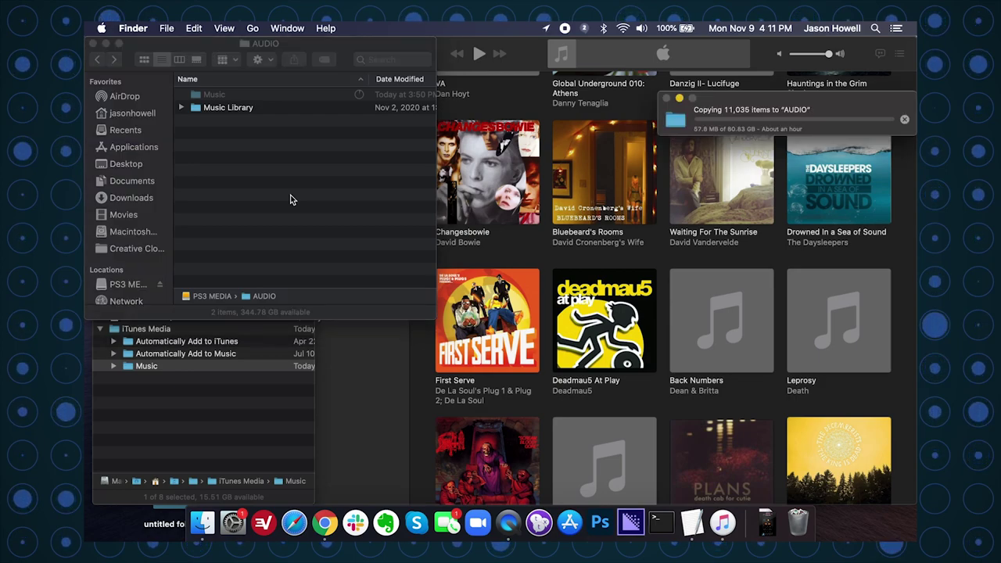
{"action": "left_click_drag", "start_coordinate": [794, 99], "coordinate": [368, 179]}
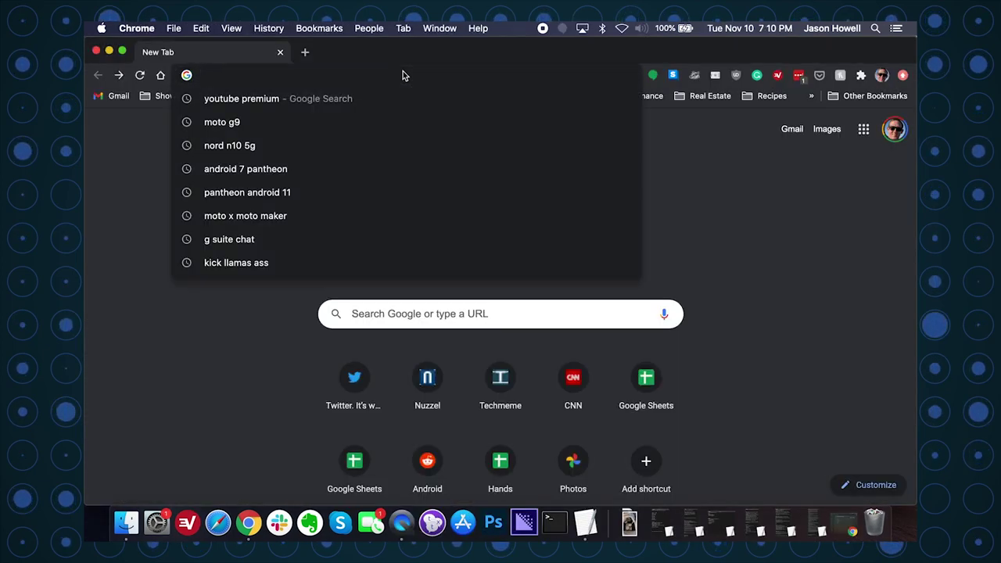
{"action": "type", "text": "https://app.plex.tv/desktop"}
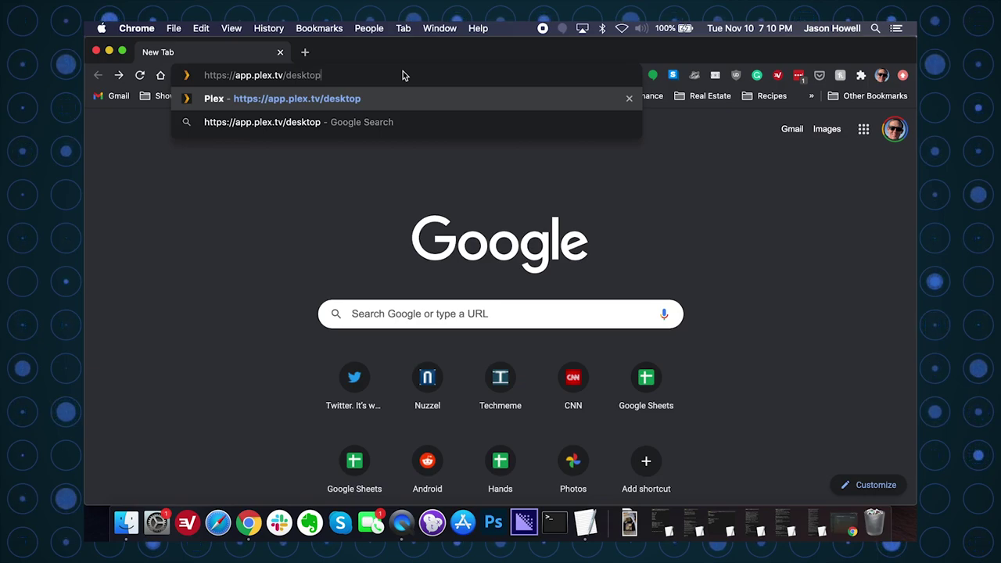
{"action": "key", "text": "Return"}
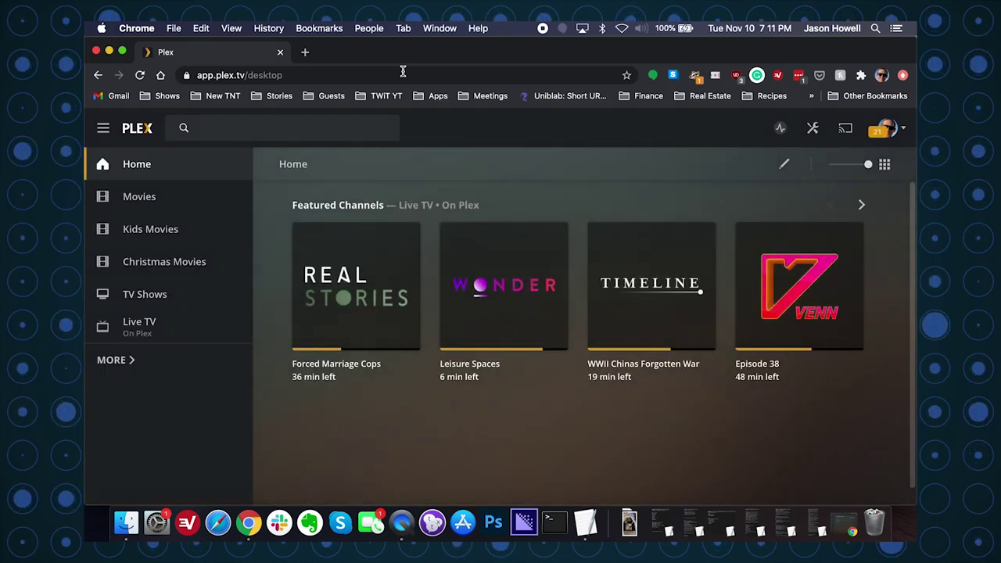
{"action": "left_click", "coordinate": [813, 130]}
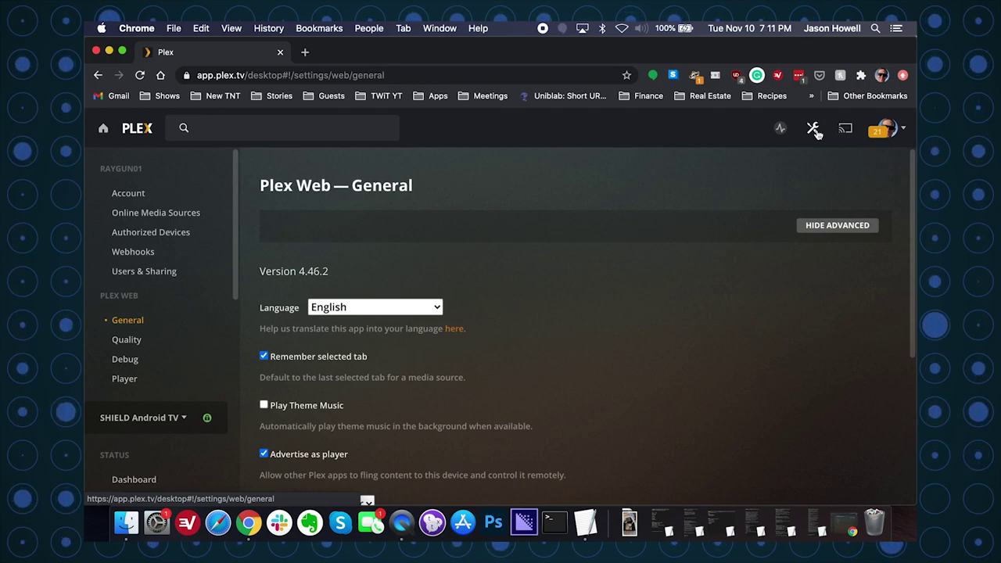
{"action": "scroll", "coordinate": [172, 302], "scroll_direction": "down", "scroll_amount": 10}
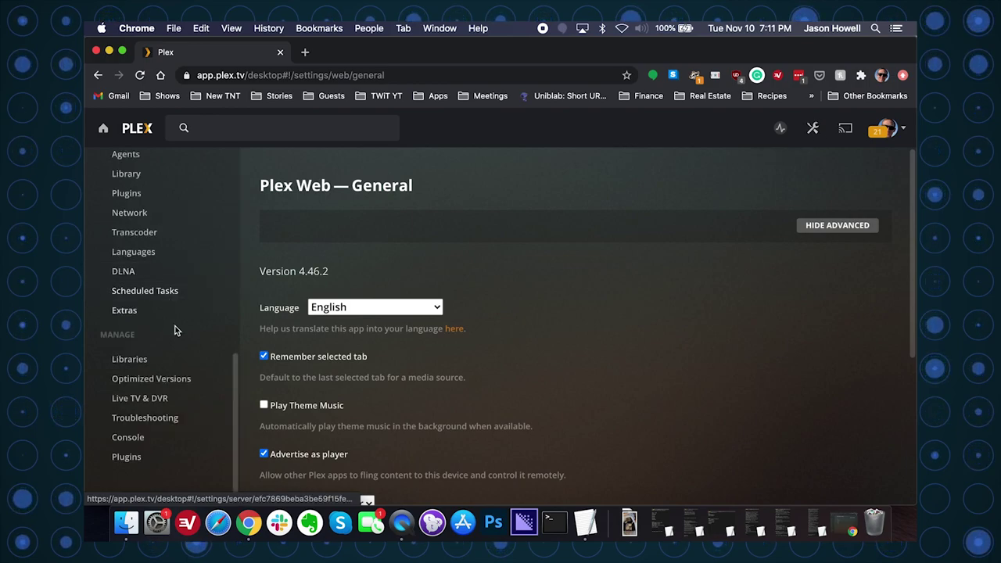
{"action": "left_click", "coordinate": [133, 359]}
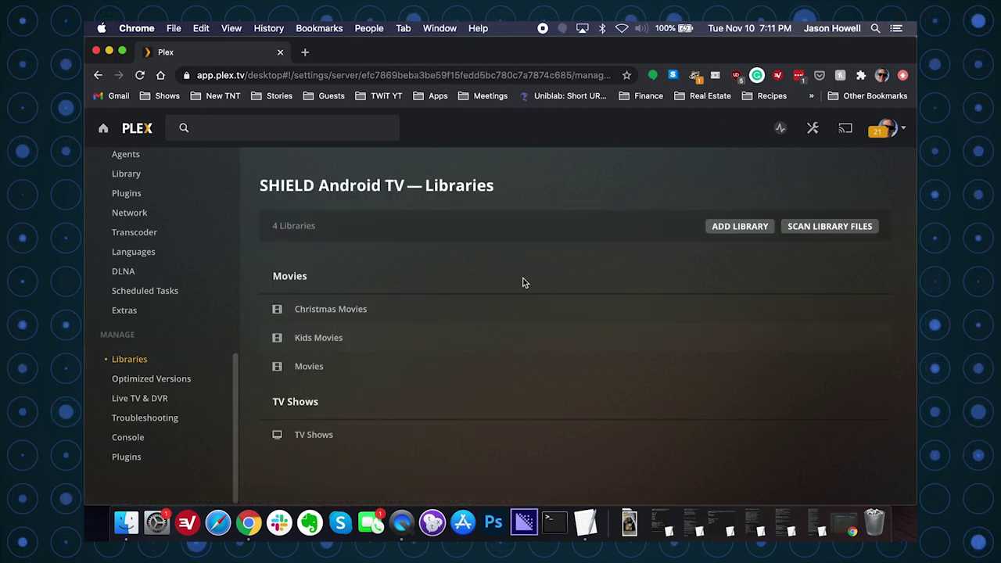
Start a new library of type Music and add the media folder /storage/5E00-0277/AUDIO/Music to it.
{"action": "left_click", "coordinate": [739, 229]}
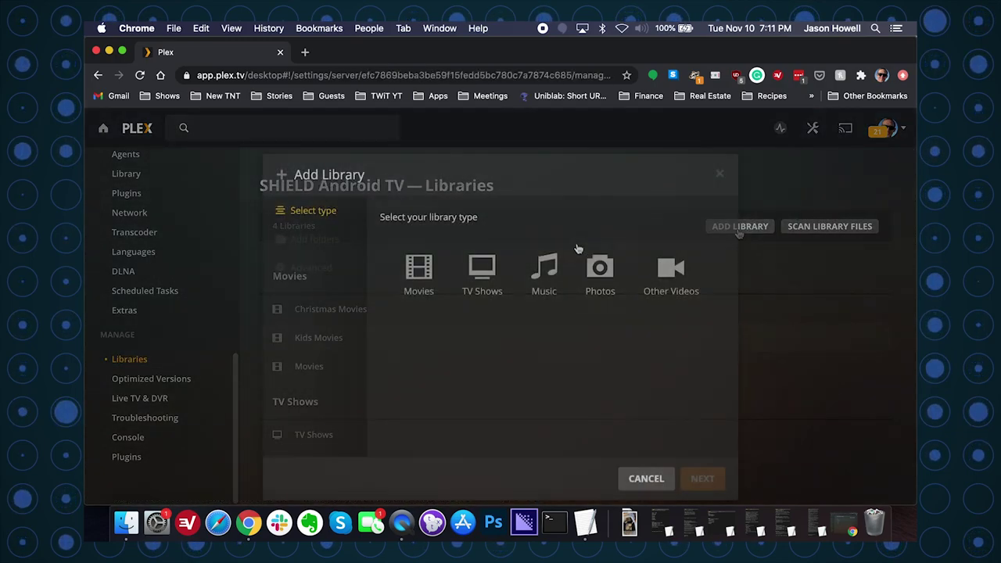
{"action": "left_click", "coordinate": [545, 275]}
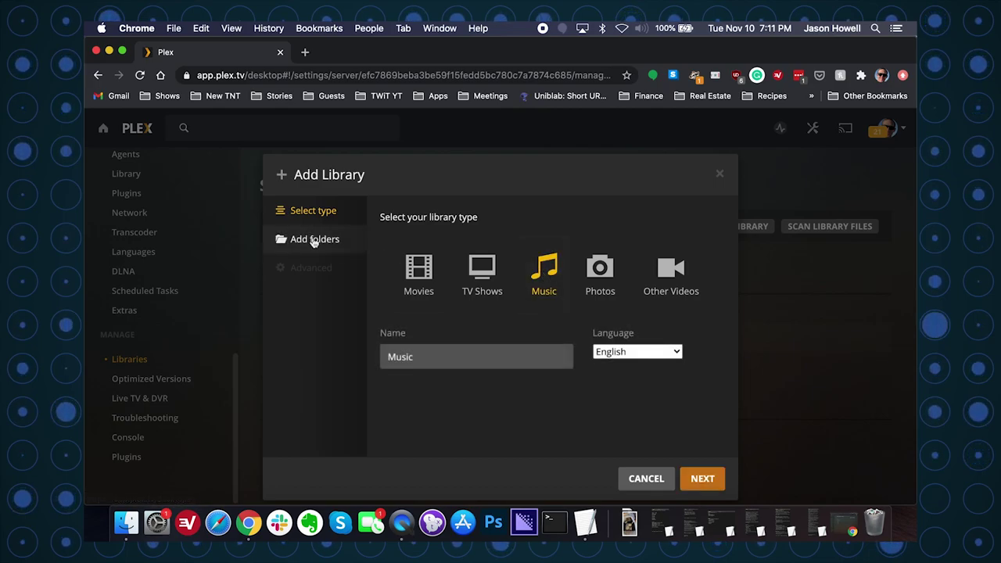
{"action": "left_click", "coordinate": [314, 240]}
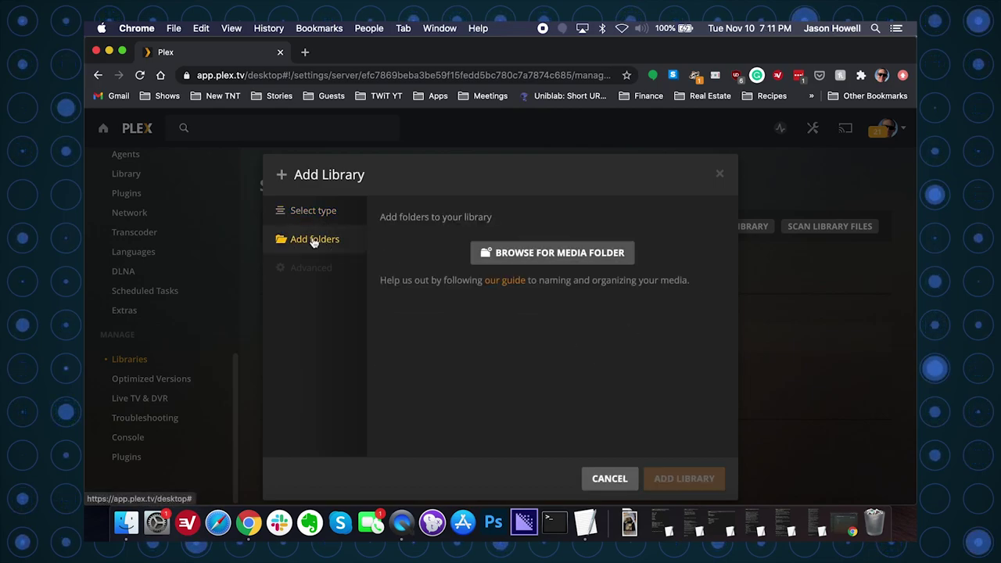
{"action": "left_click", "coordinate": [570, 252]}
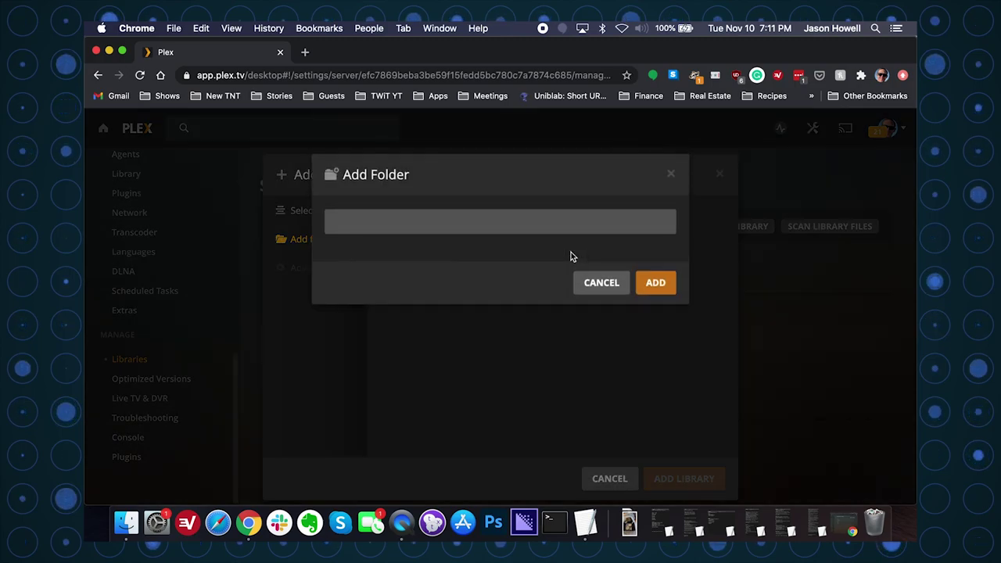
{"action": "left_click", "coordinate": [657, 478]}
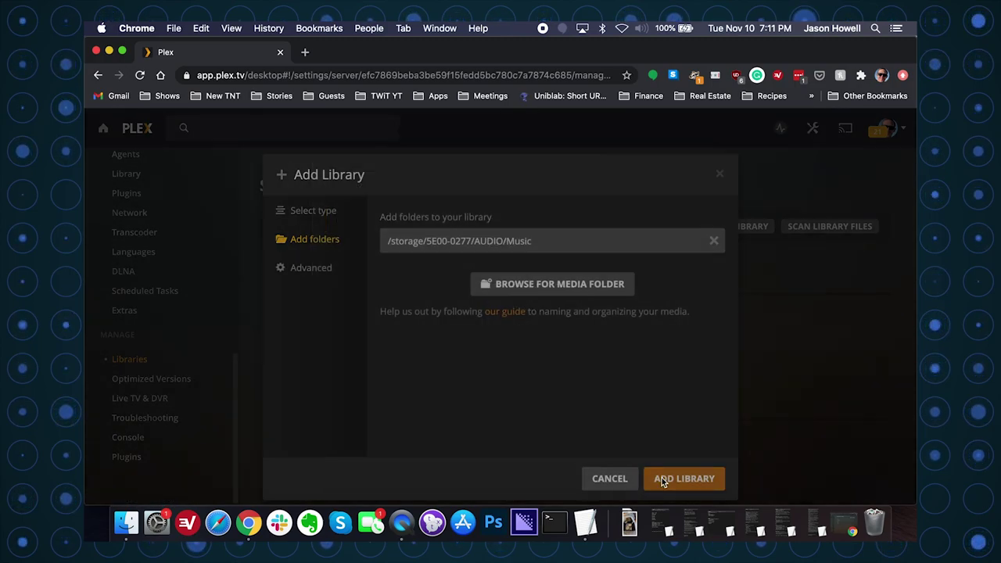
Enable Prefer local metadata, set Genres to Embedded Tags in the advanced options, and add the Music library.
{"action": "left_click", "coordinate": [309, 267]}
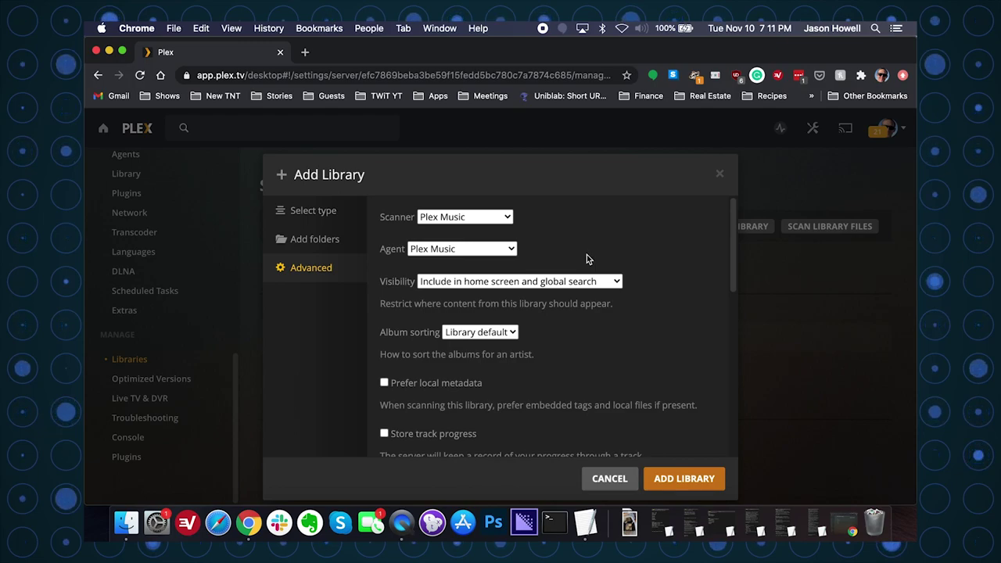
{"action": "left_click", "coordinate": [383, 383]}
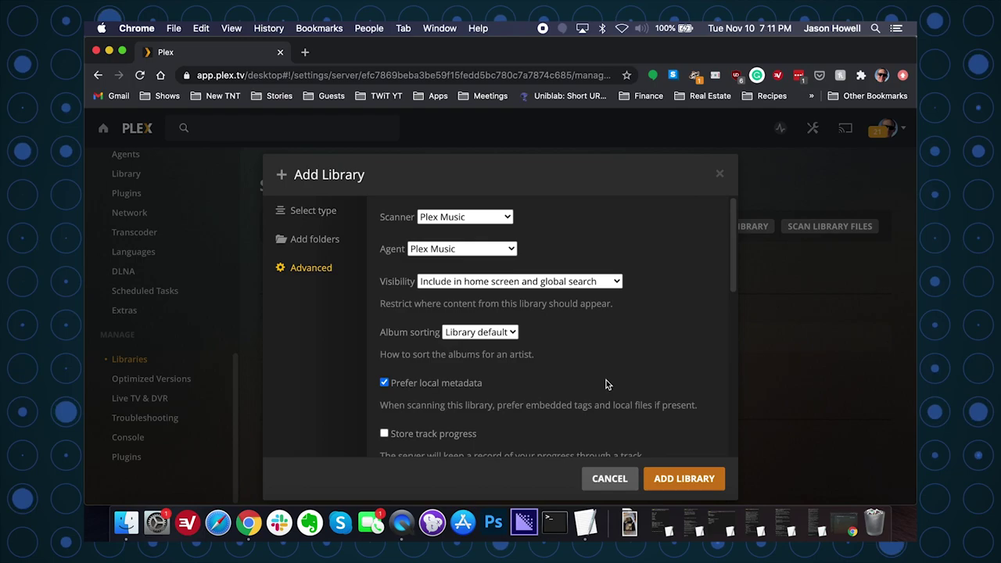
{"action": "scroll", "coordinate": [606, 383], "scroll_direction": "down", "scroll_amount": 10}
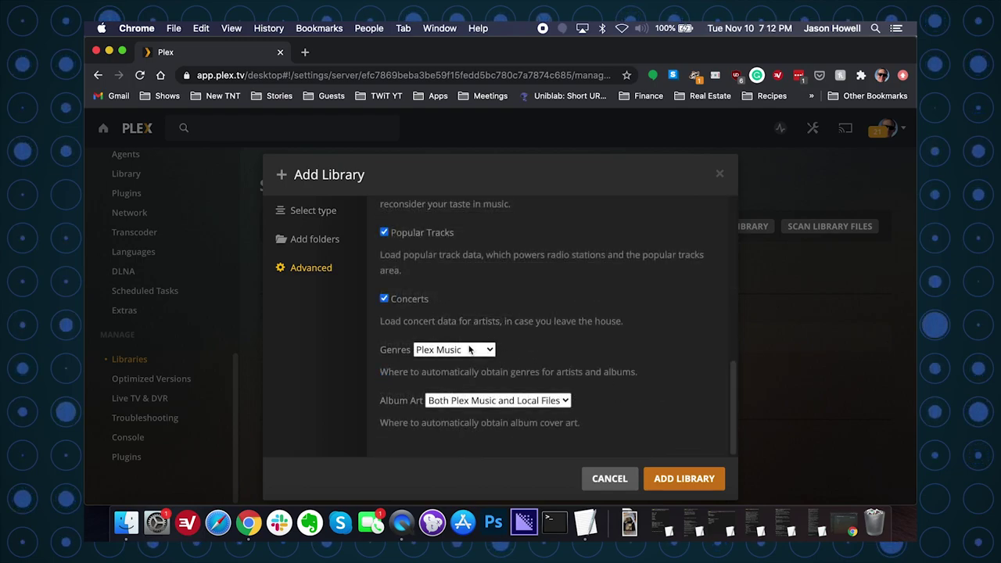
{"action": "left_click", "coordinate": [468, 350]}
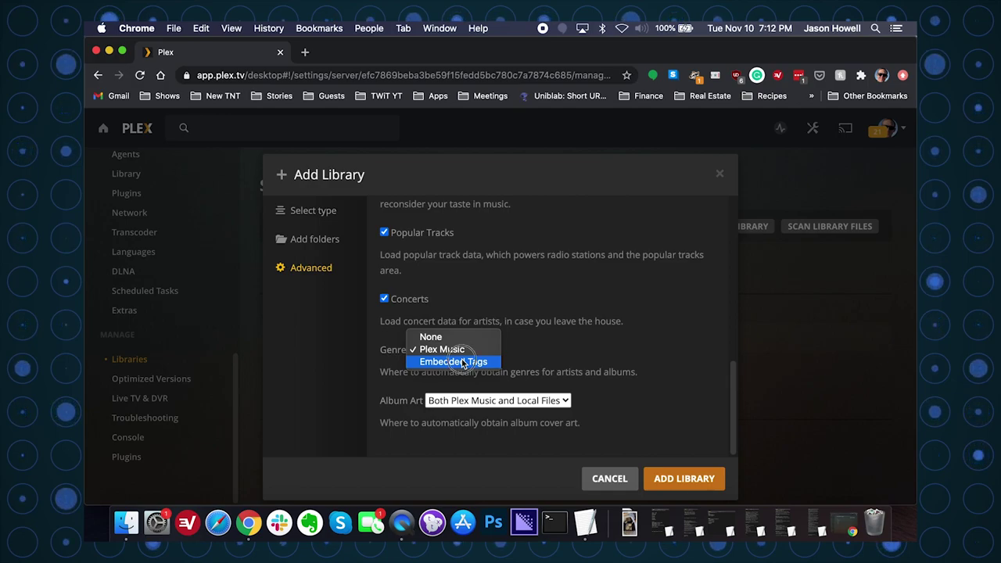
{"action": "left_click", "coordinate": [462, 361]}
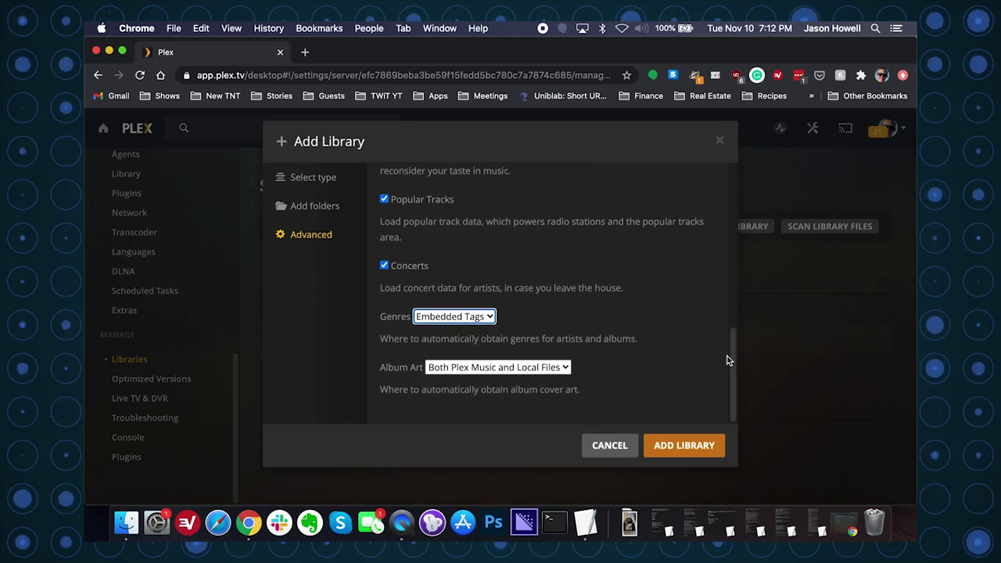
{"action": "left_click", "coordinate": [685, 447]}
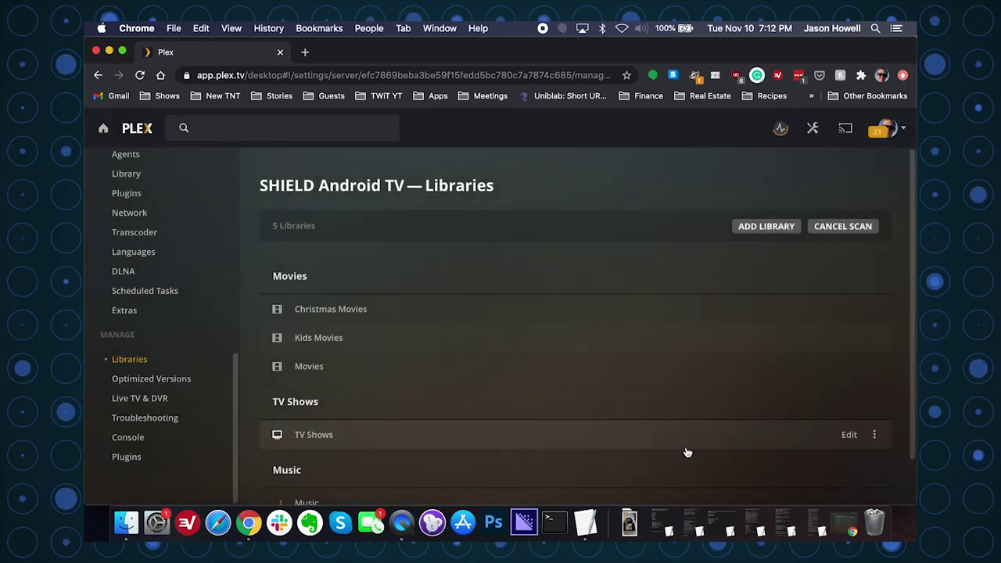
{"action": "scroll", "coordinate": [566, 359], "scroll_direction": "down", "scroll_amount": 2}
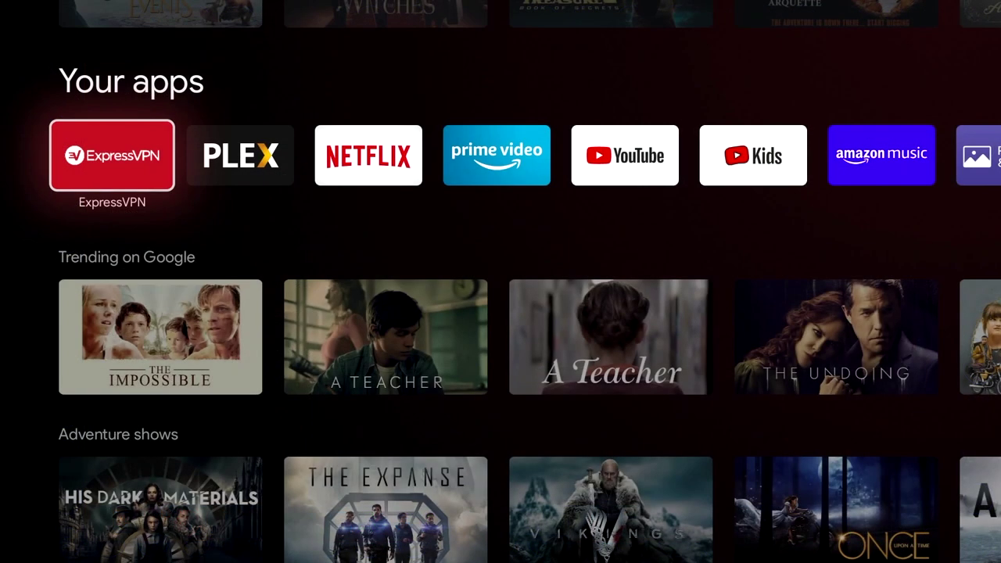
Launch Plex from the apps on the Android TV home screen.
{"action": "key", "text": "Right"}
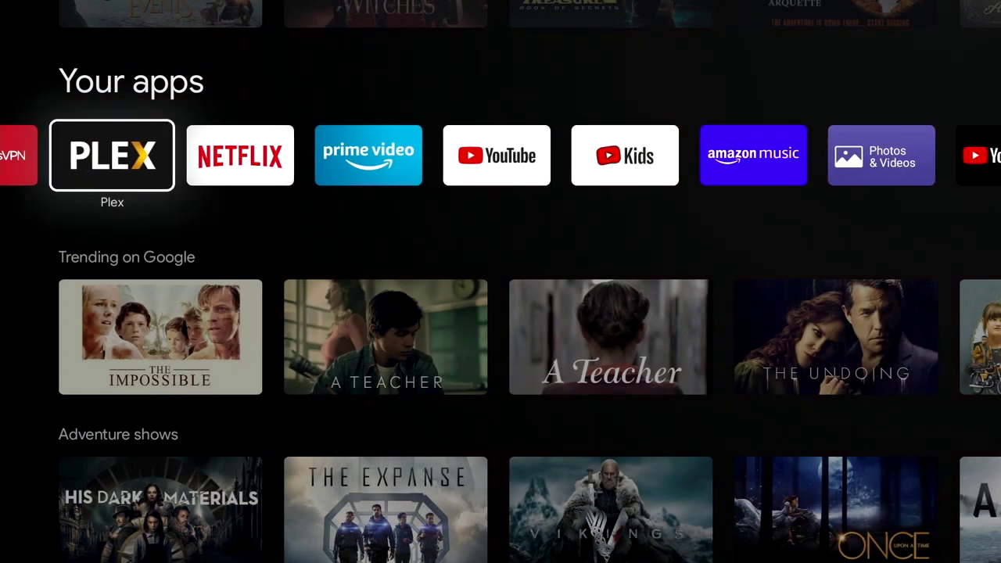
{"action": "key", "text": "Return"}
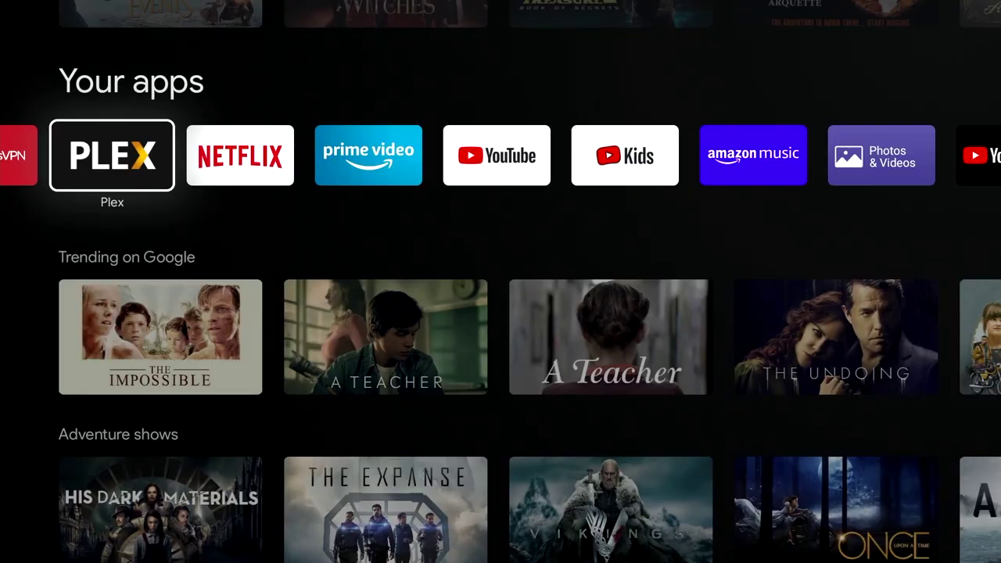
{"action": "key", "text": "Return"}
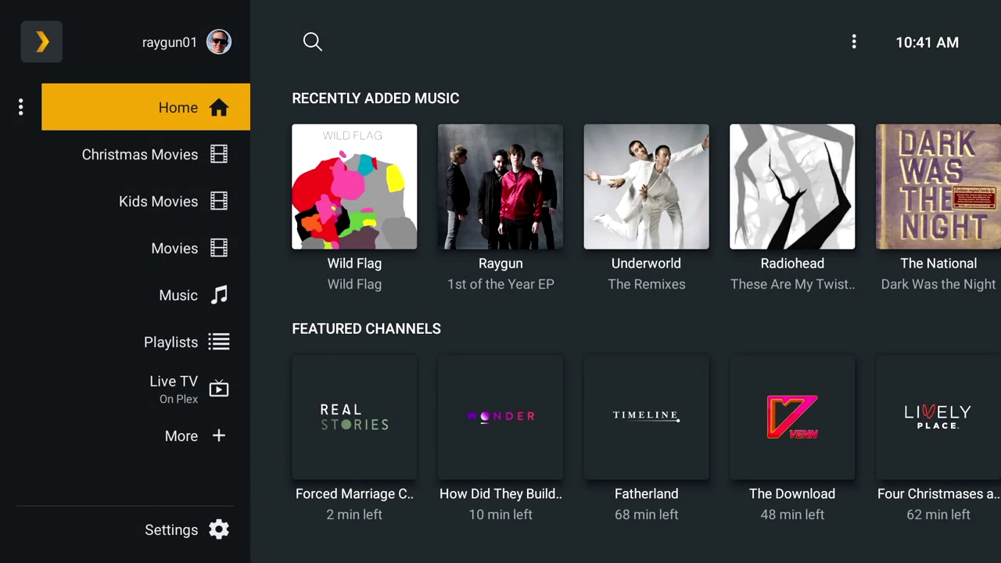
Go to the Music library in Plex and show its full Library view.
{"action": "key", "text": "Down"}
{"action": "key", "text": "Down"}
{"action": "key", "text": "Down"}
{"action": "key", "text": "Down"}
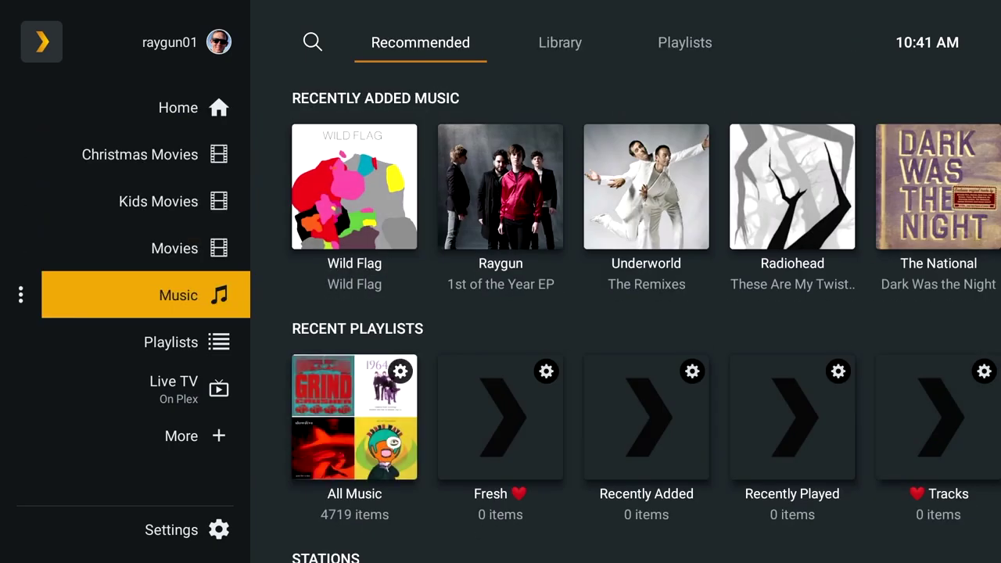
{"action": "key", "text": "Right"}
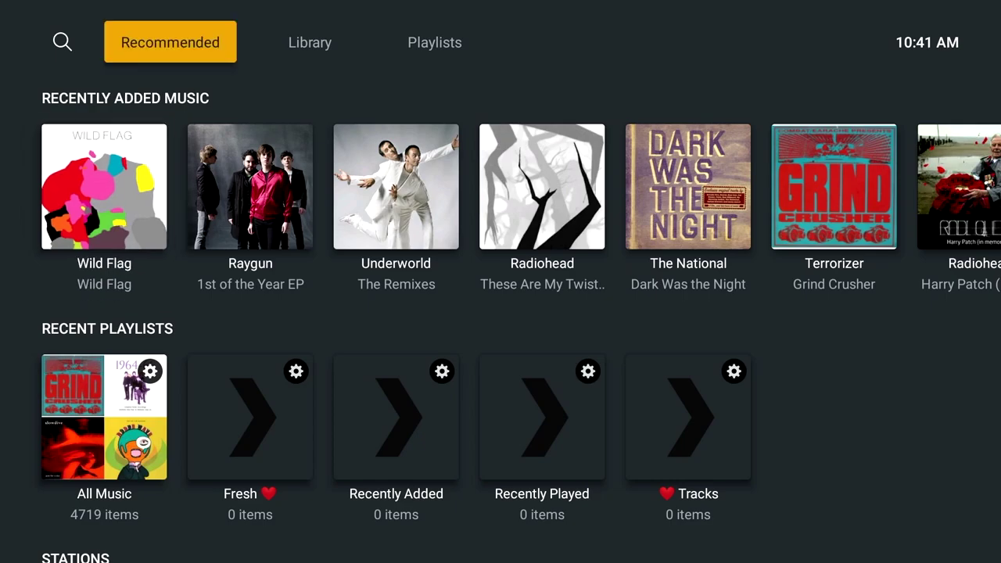
{"action": "key", "text": "Right"}
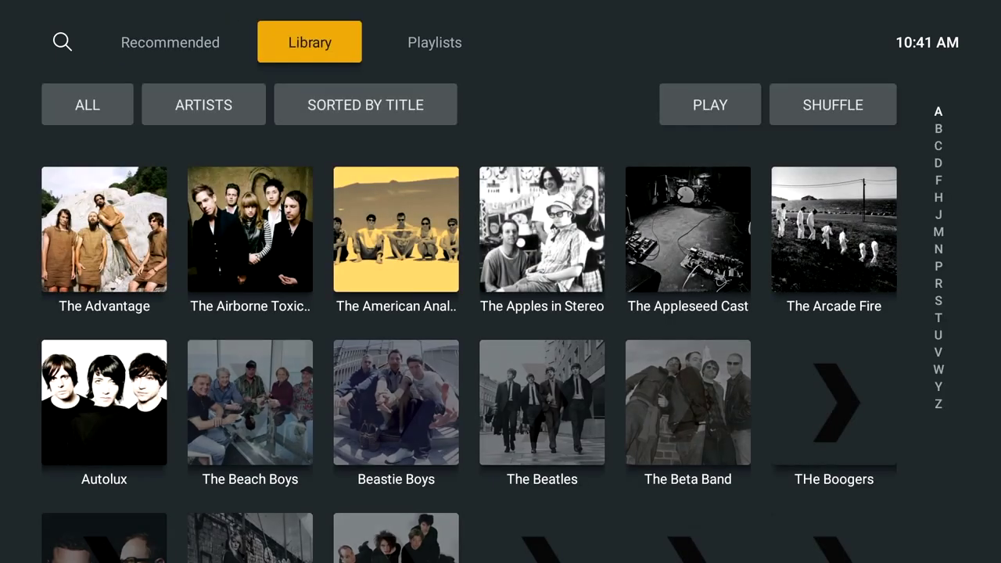
Browse the artists in the Music library and open the page of Ulrich Schnauss.
{"action": "key", "text": "Down"}
{"action": "key", "text": "Down"}
{"action": "key", "text": "Down"}
{"action": "key", "text": "Down"}
{"action": "key", "text": "Down"}
{"action": "key", "text": "Down"}
{"action": "key", "text": "Down"}
{"action": "key", "text": "Down"}
{"action": "key", "text": "Down"}
{"action": "key", "text": "Down"}
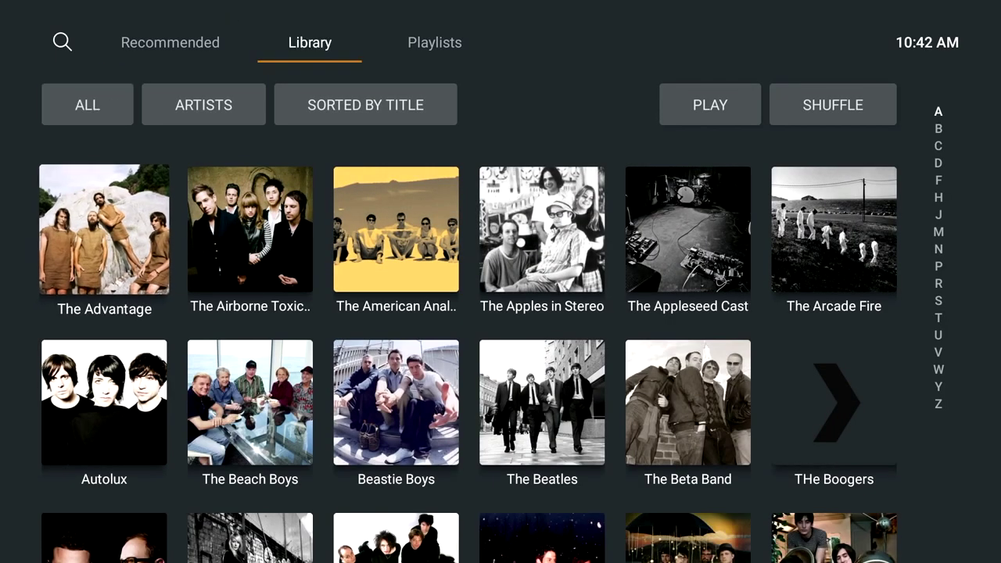
{"action": "key", "text": "Down"}
{"action": "key", "text": "Down"}
{"action": "key", "text": "Down"}
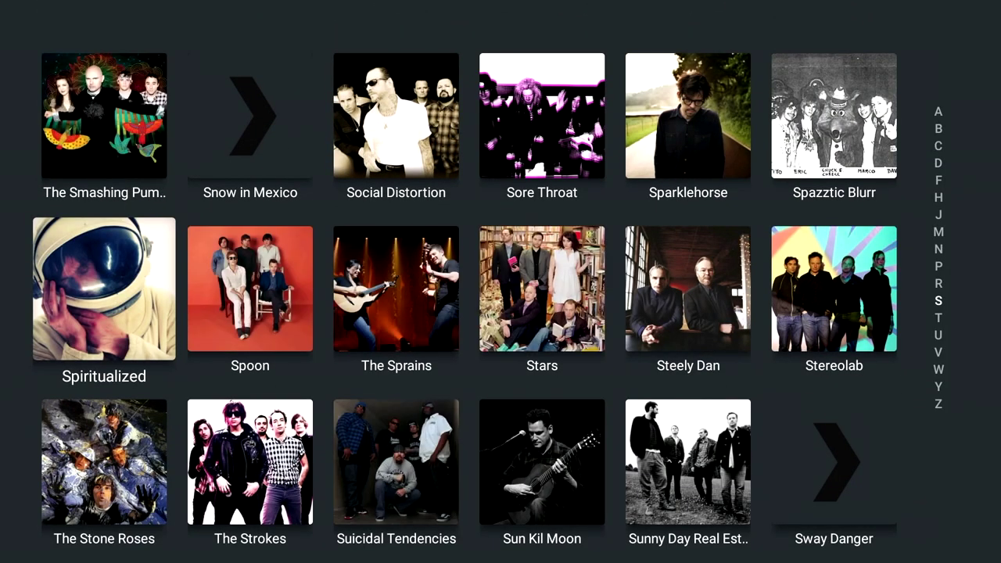
{"action": "key", "text": "Down"}
{"action": "key", "text": "Down"}
{"action": "key", "text": "Down"}
{"action": "key", "text": "Right"}
{"action": "key", "text": "Right"}
{"action": "key", "text": "Right"}
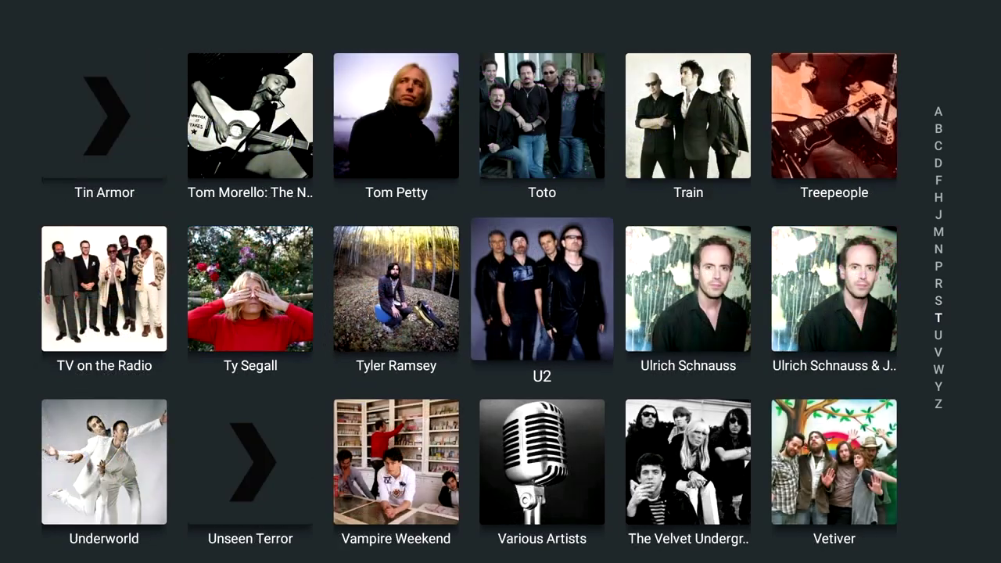
{"action": "key", "text": "Right"}
{"action": "key", "text": "Return"}
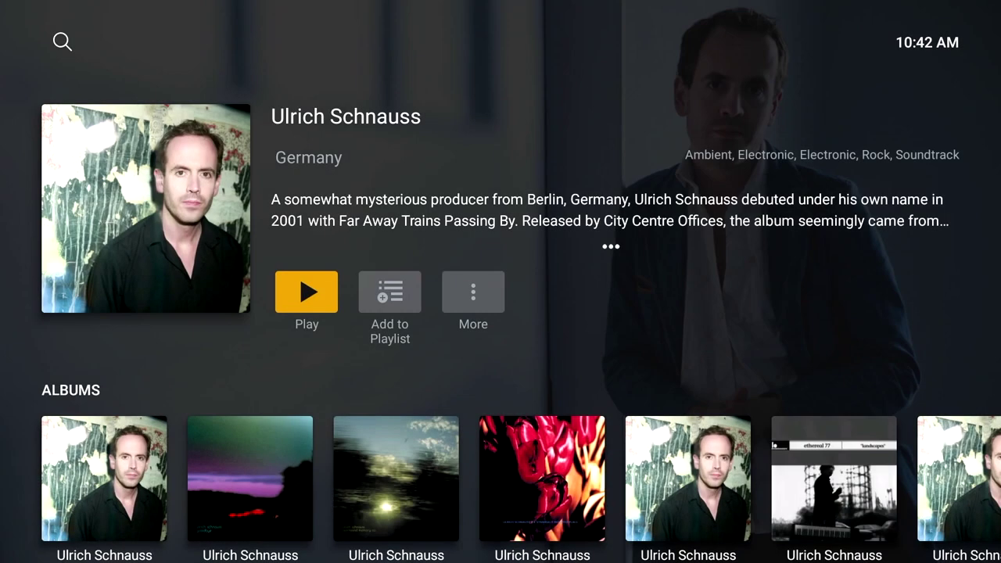
Open the album A Strangely Isolated Place from the artist's albums and play it.
{"action": "key", "text": "Down"}
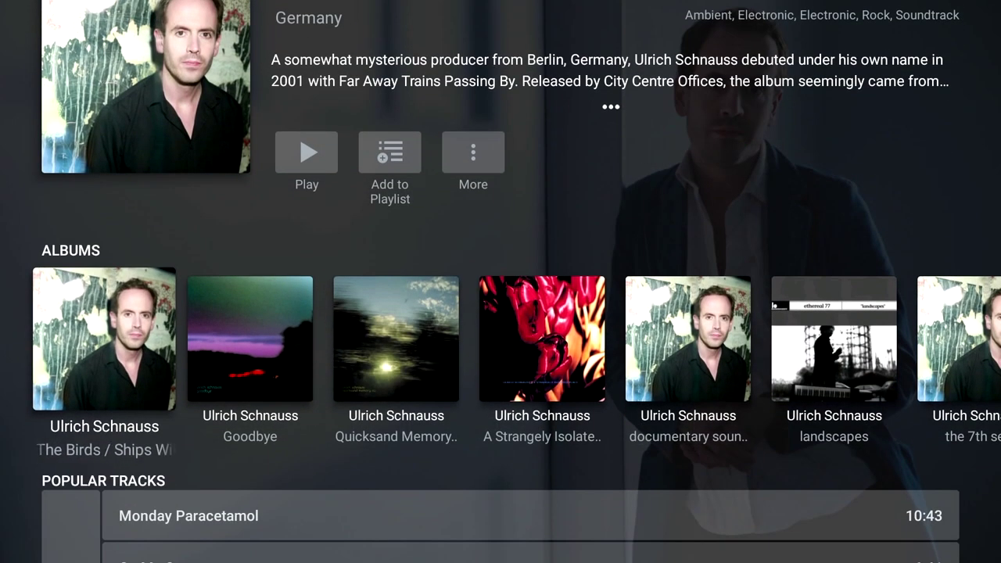
{"action": "key", "text": "Right"}
{"action": "key", "text": "Right"}
{"action": "key", "text": "Right"}
{"action": "key", "text": "Return"}
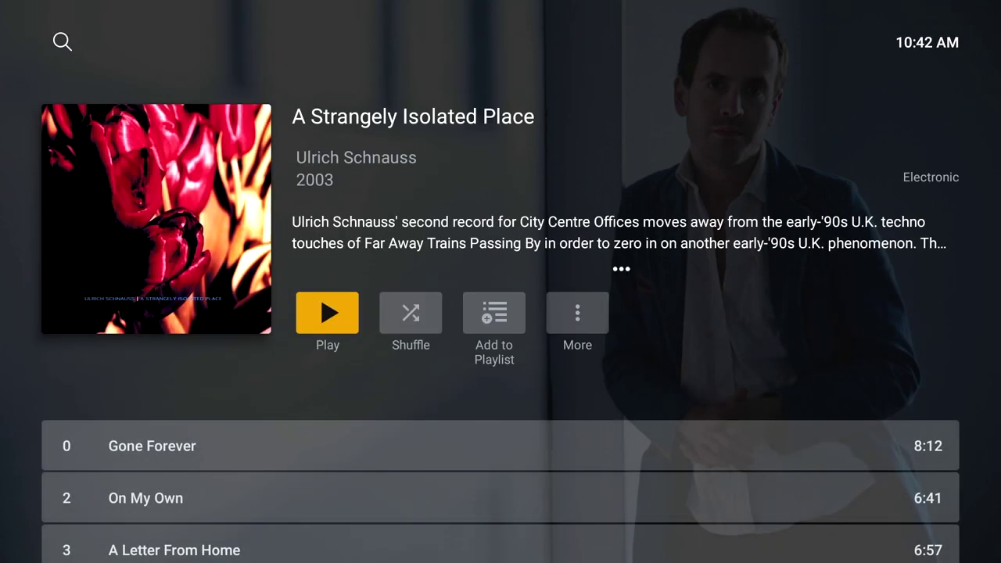
{"action": "key", "text": "Return"}
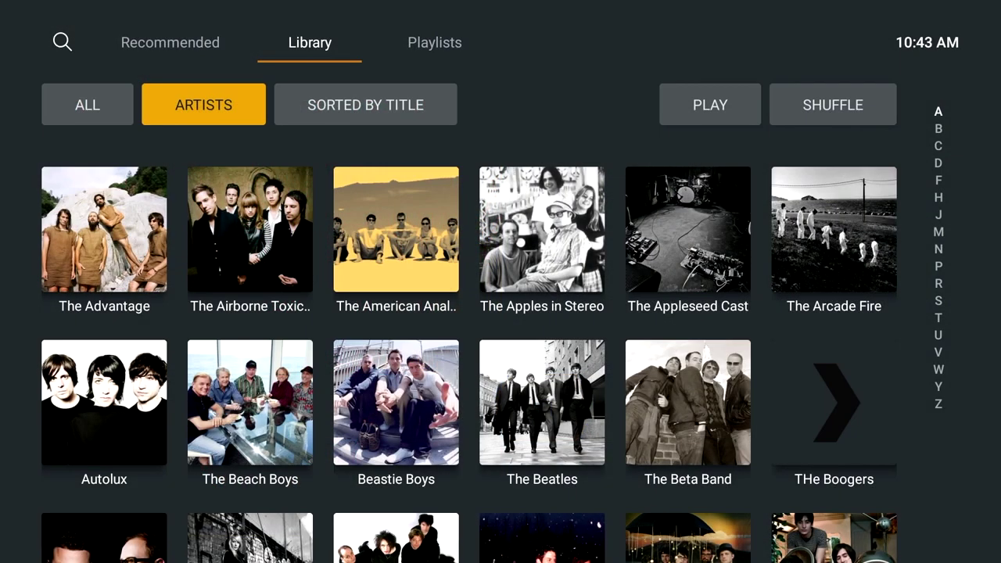
Switch the Music library's view from artists to Albums, and from there to Tracks.
{"action": "key", "text": "Return"}
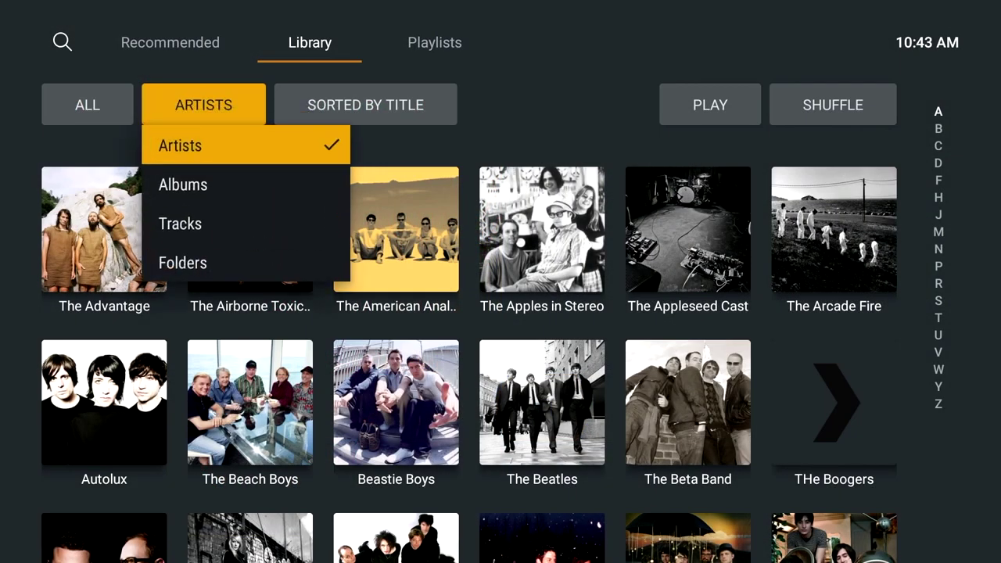
{"action": "key", "text": "Down"}
{"action": "key", "text": "Return"}
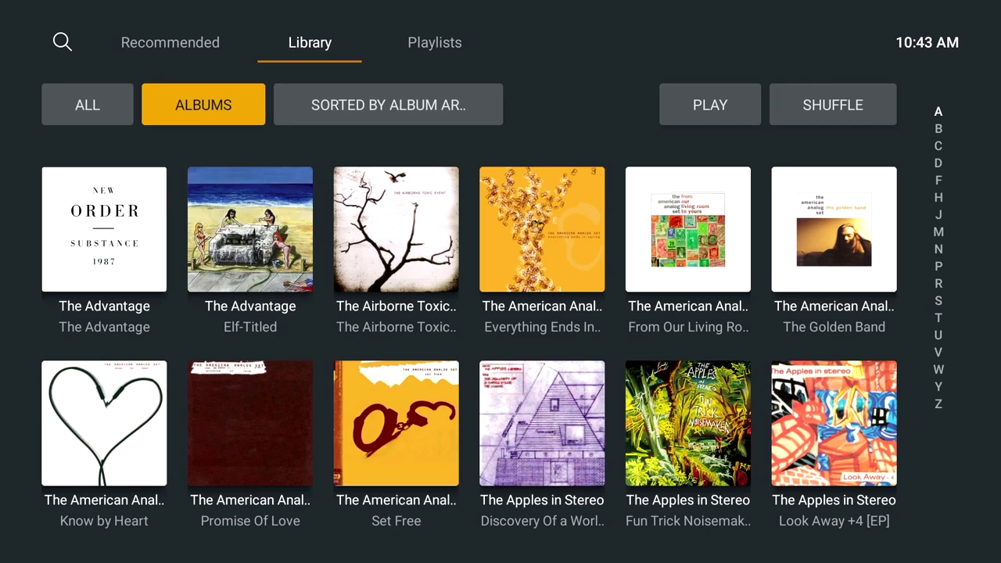
{"action": "key", "text": "Return"}
{"action": "key", "text": "Down"}
{"action": "key", "text": "Down"}
{"action": "key", "text": "Return"}
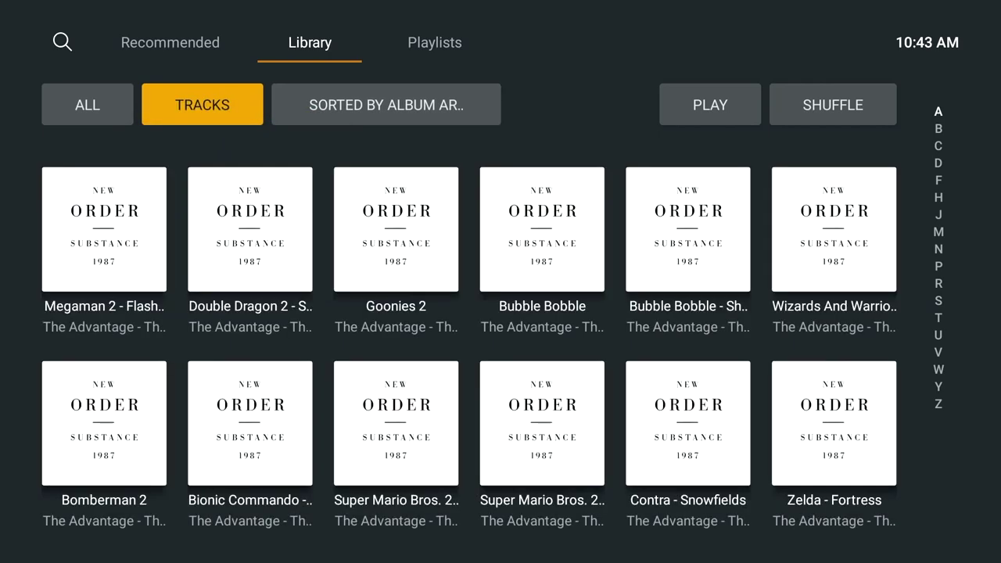
Look through the Music library's tracks, checking their titles and album artwork, and return to the first ones.
{"action": "key", "text": "Down"}
{"action": "key", "text": "Down"}
{"action": "key", "text": "Down"}
{"action": "key", "text": "Down"}
{"action": "key", "text": "Down"}
{"action": "key", "text": "Down"}
{"action": "key", "text": "Down"}
{"action": "key", "text": "Down"}
{"action": "key", "text": "Down"}
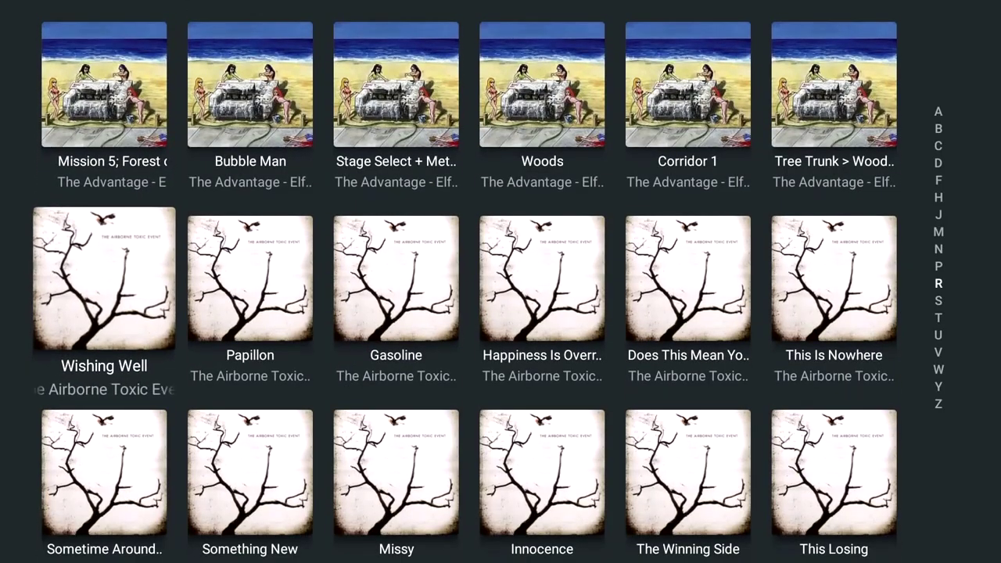
{"action": "key", "text": "Up"}
{"action": "key", "text": "Up"}
{"action": "key", "text": "Up"}
{"action": "key", "text": "Up"}
{"action": "key", "text": "Up"}
{"action": "key", "text": "Up"}
{"action": "key", "text": "Up"}
{"action": "key", "text": "Up"}
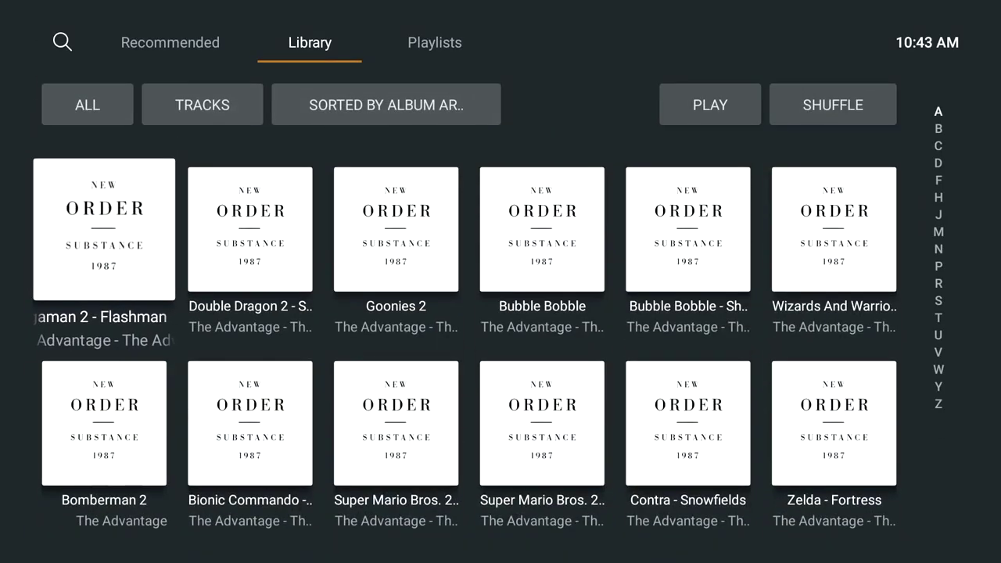
{"action": "key", "text": "Down"}
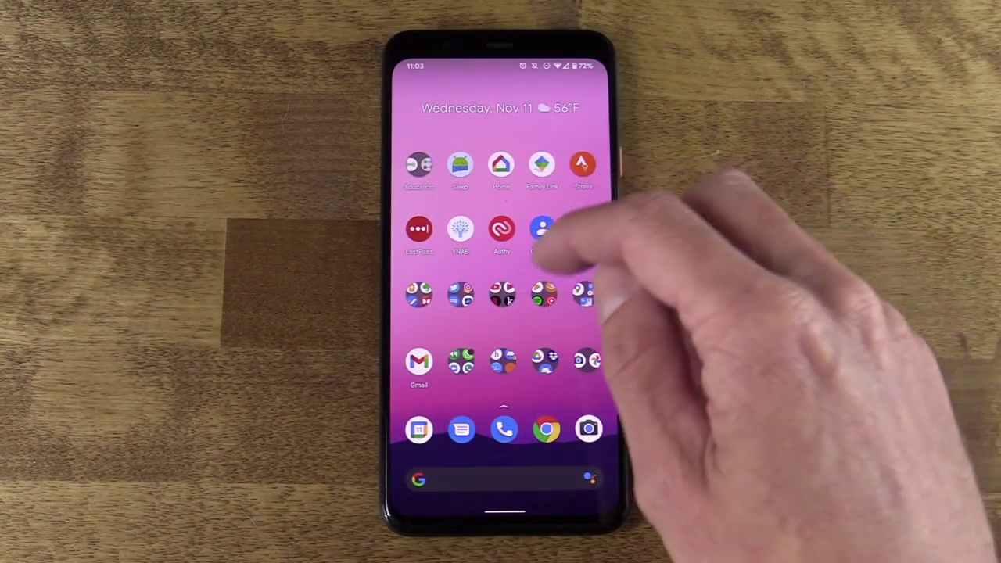
Launch Plexamp on the phone and select the SHIELD Android TV server's Music library.
{"action": "left_click", "coordinate": [544, 293]}
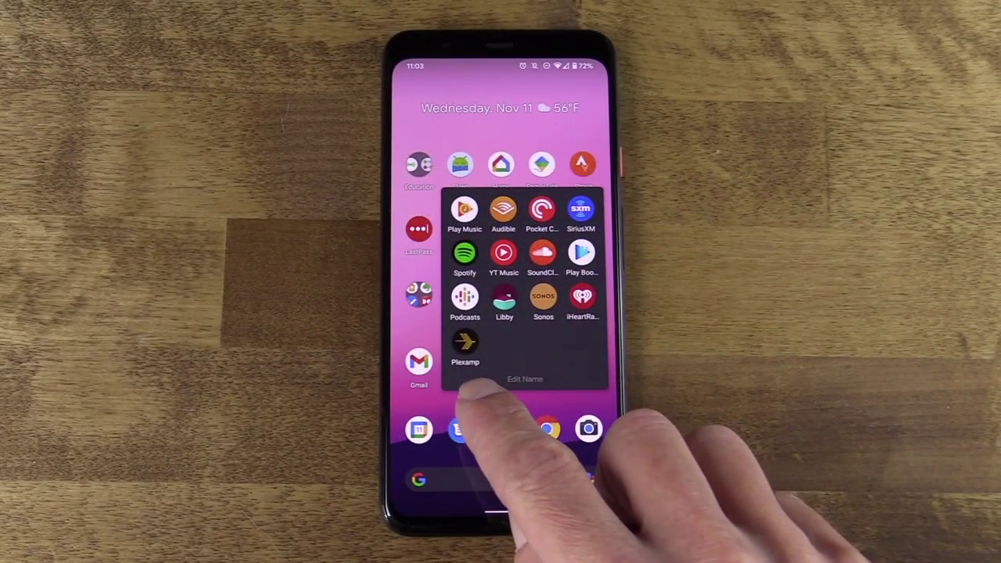
{"action": "left_click", "coordinate": [464, 338]}
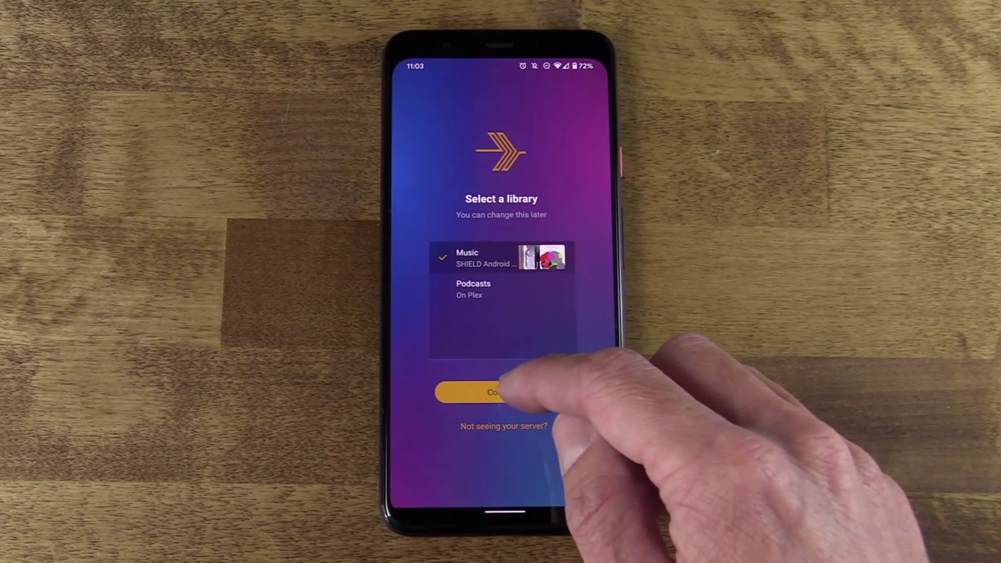
{"action": "left_click", "coordinate": [500, 391]}
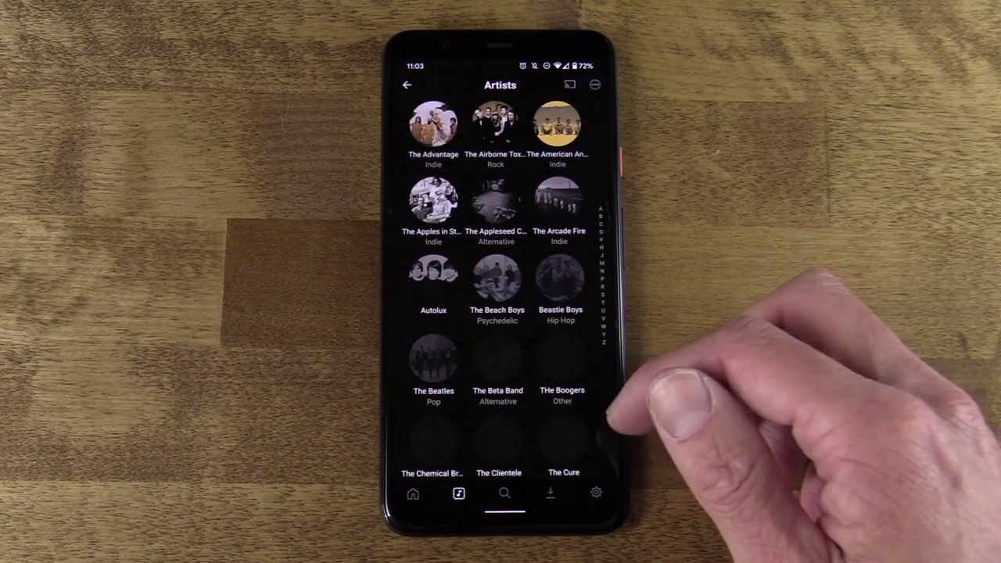
Browse the Artists list in the Music library on the phone.
{"action": "scroll", "coordinate": [579, 352], "scroll_direction": "down", "scroll_amount": 20}
{"action": "scroll", "coordinate": [578, 352], "scroll_direction": "down", "scroll_amount": 5}
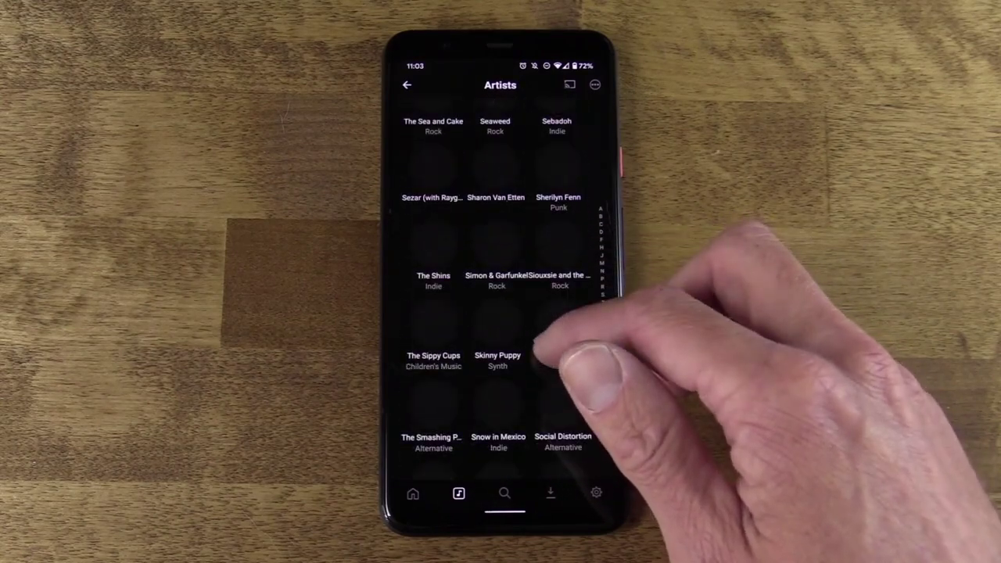
{"action": "scroll", "coordinate": [547, 351], "scroll_direction": "up", "scroll_amount": 20}
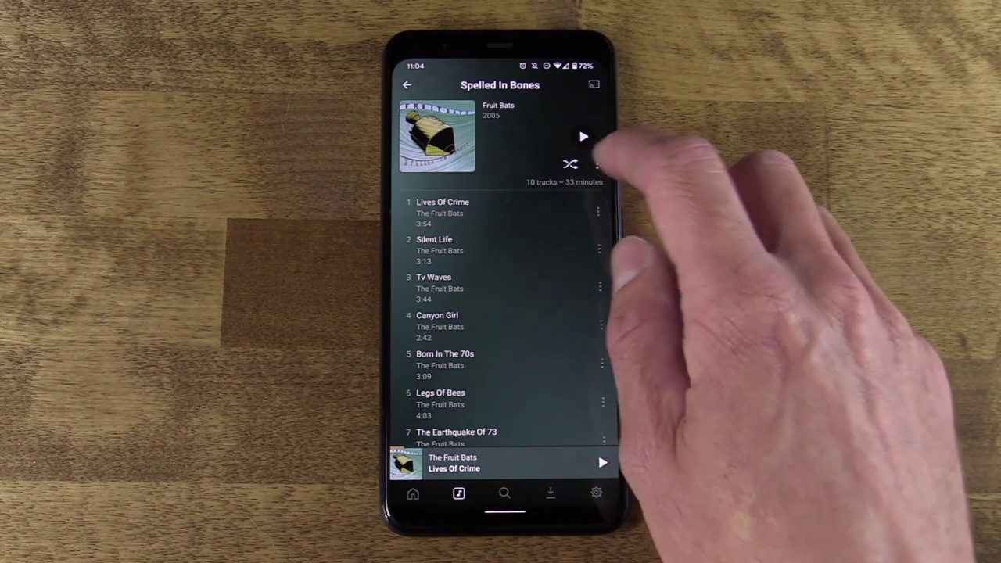
Download the Fruit Bats album Spelled In Bones to the phone and view the downloads.
{"action": "left_click", "coordinate": [596, 164]}
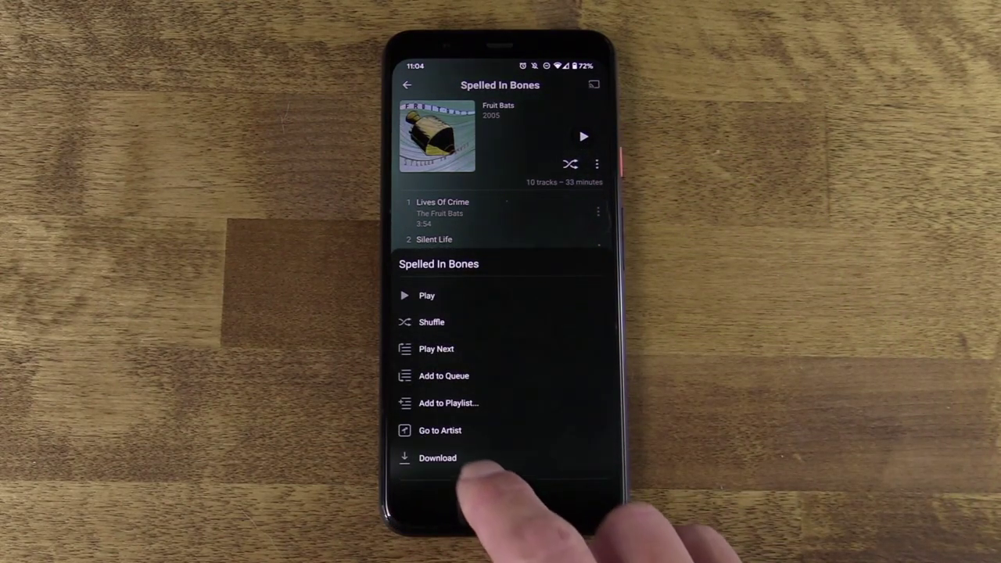
{"action": "left_click", "coordinate": [438, 457]}
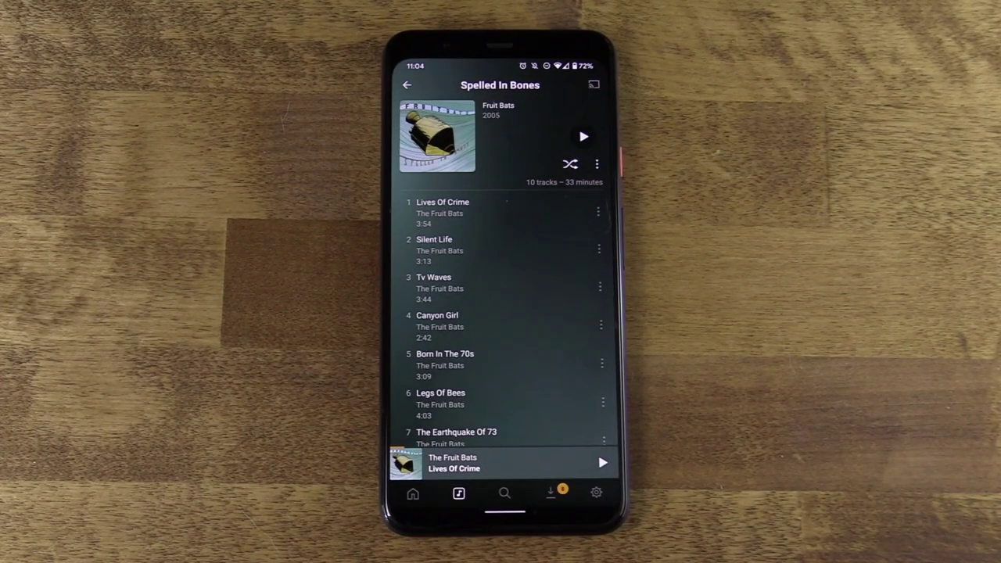
{"action": "left_click", "coordinate": [550, 492]}
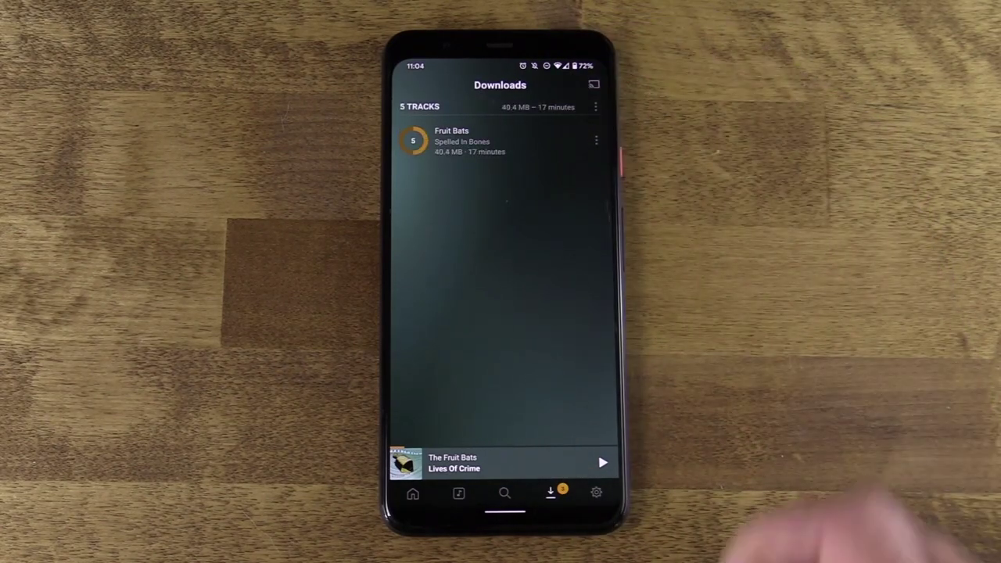
Examine the cast devices and Plex players available for playback.
{"action": "left_click", "coordinate": [592, 83]}
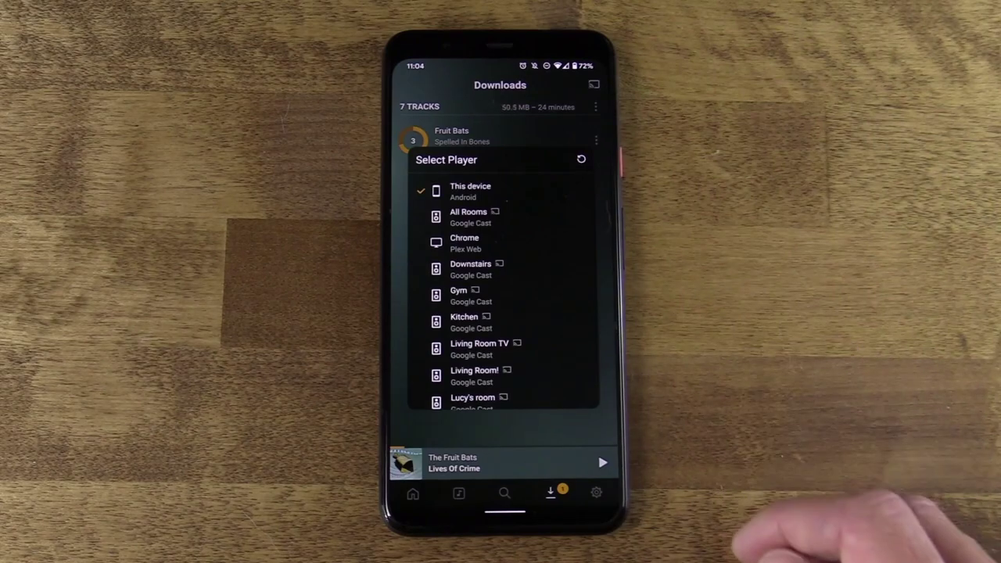
{"action": "scroll", "coordinate": [547, 324], "scroll_direction": "down", "scroll_amount": 3}
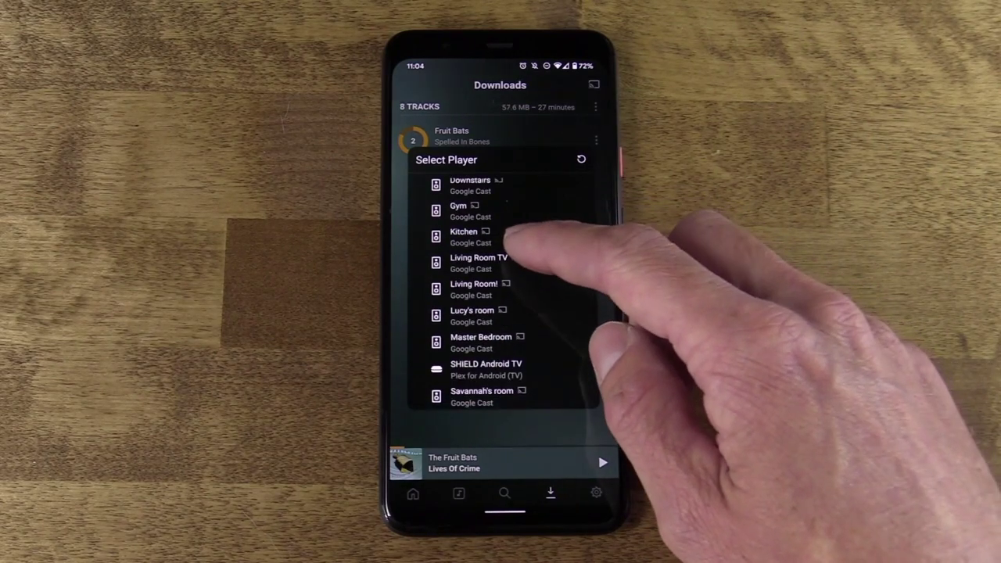
{"action": "scroll", "coordinate": [514, 235], "scroll_direction": "up", "scroll_amount": 3}
Look over the recent playlists and stations on Plexamp's Home screen.
{"action": "left_click_drag", "start_coordinate": [598, 485], "coordinate": [563, 485]}
{"action": "scroll", "coordinate": [626, 223], "scroll_direction": "down", "scroll_amount": 5}
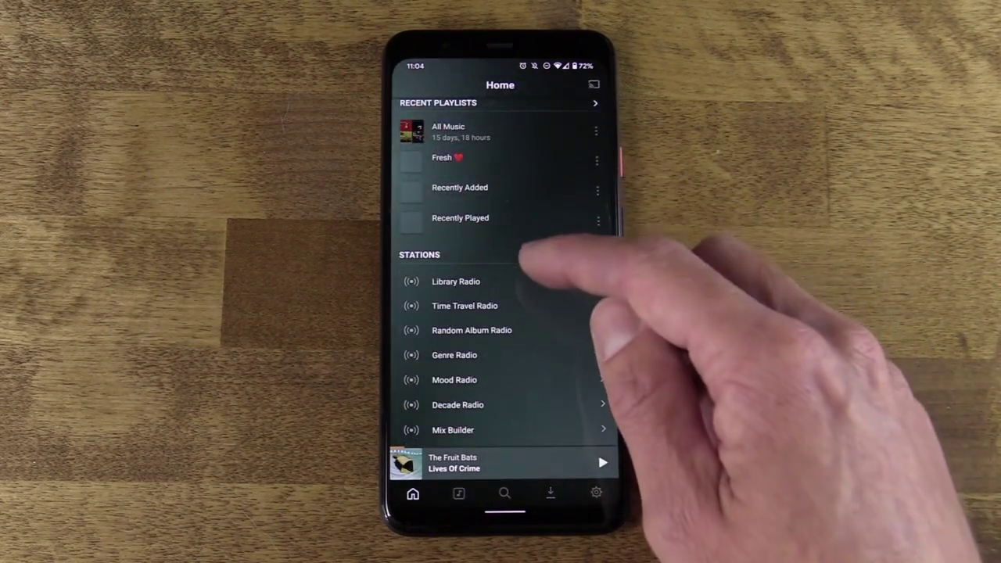